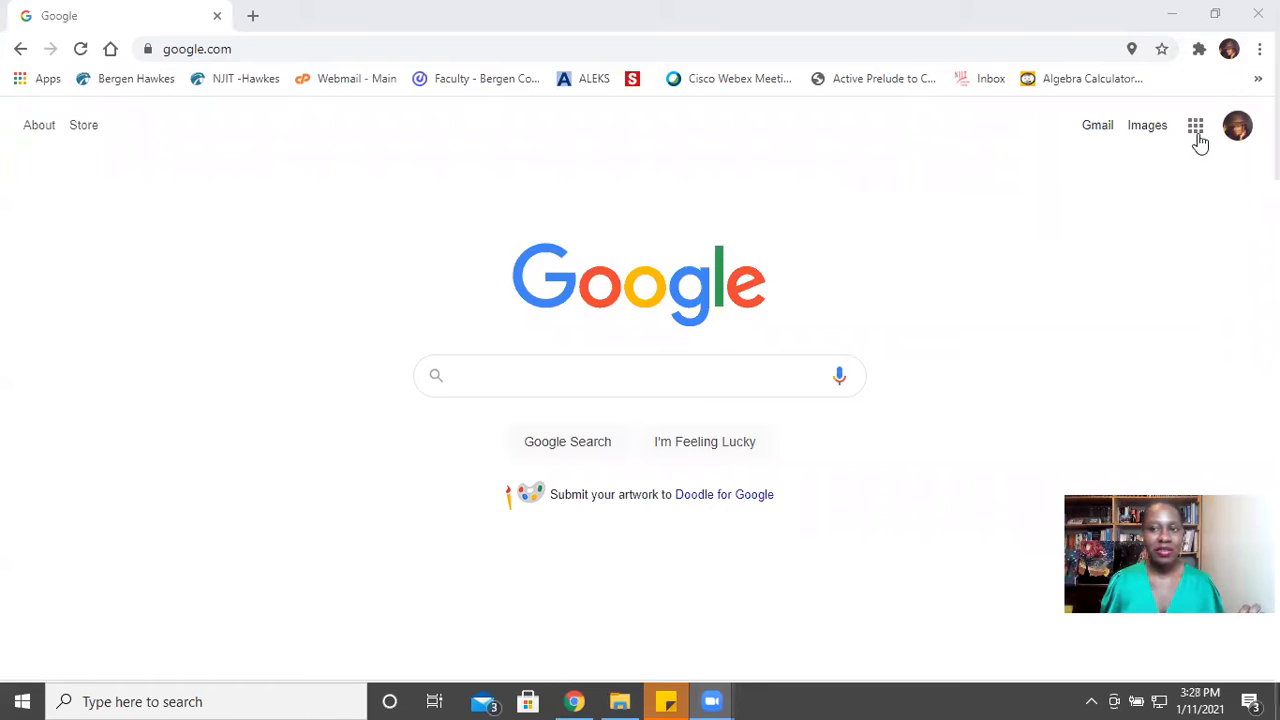
# - Go to Google Drive and open the CLO Consulting folder in My Drive
pyautogui.click(1195, 127)
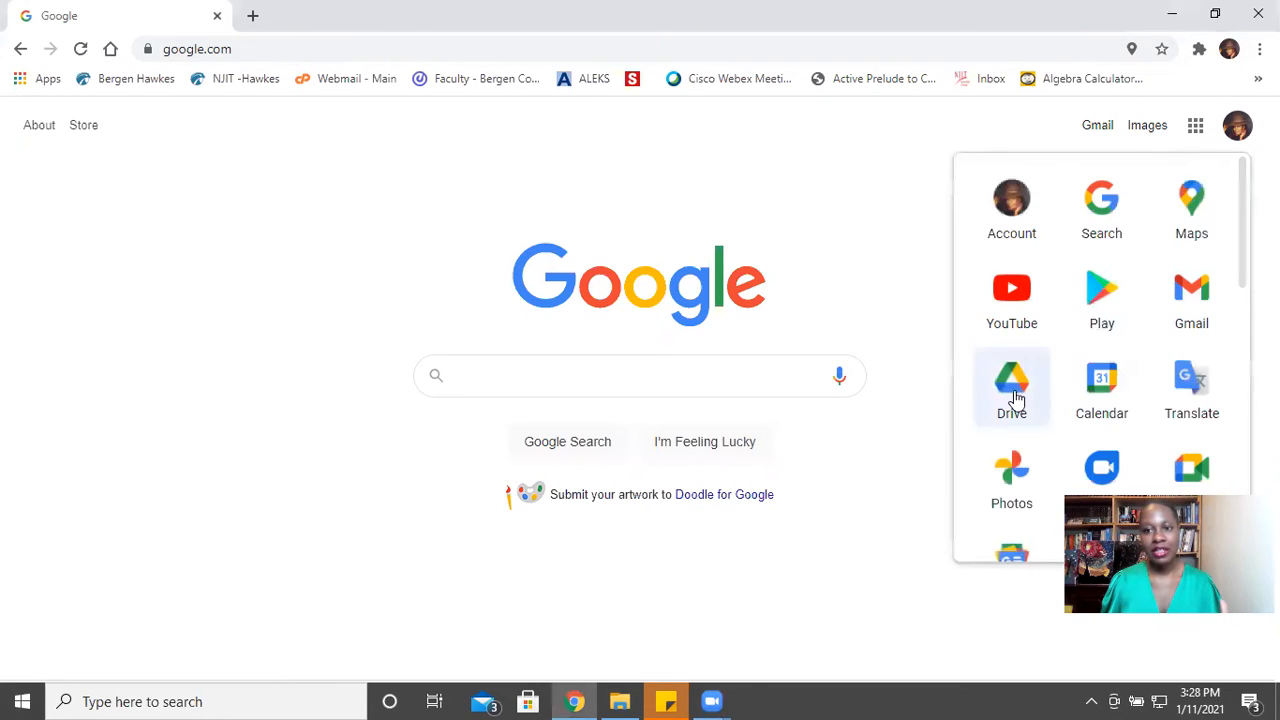
pyautogui.scroll(-1, 1000, 350)
pyautogui.click(1012, 302)
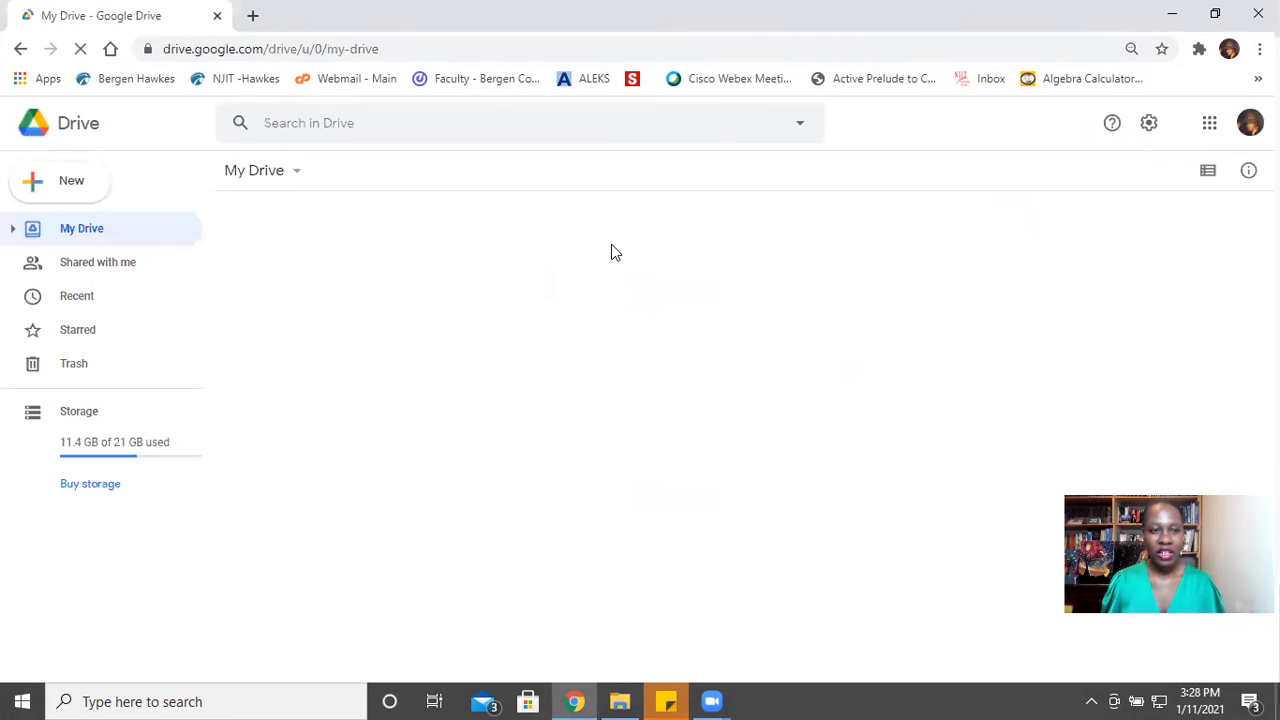
pyautogui.scroll(-1, 487, 432)
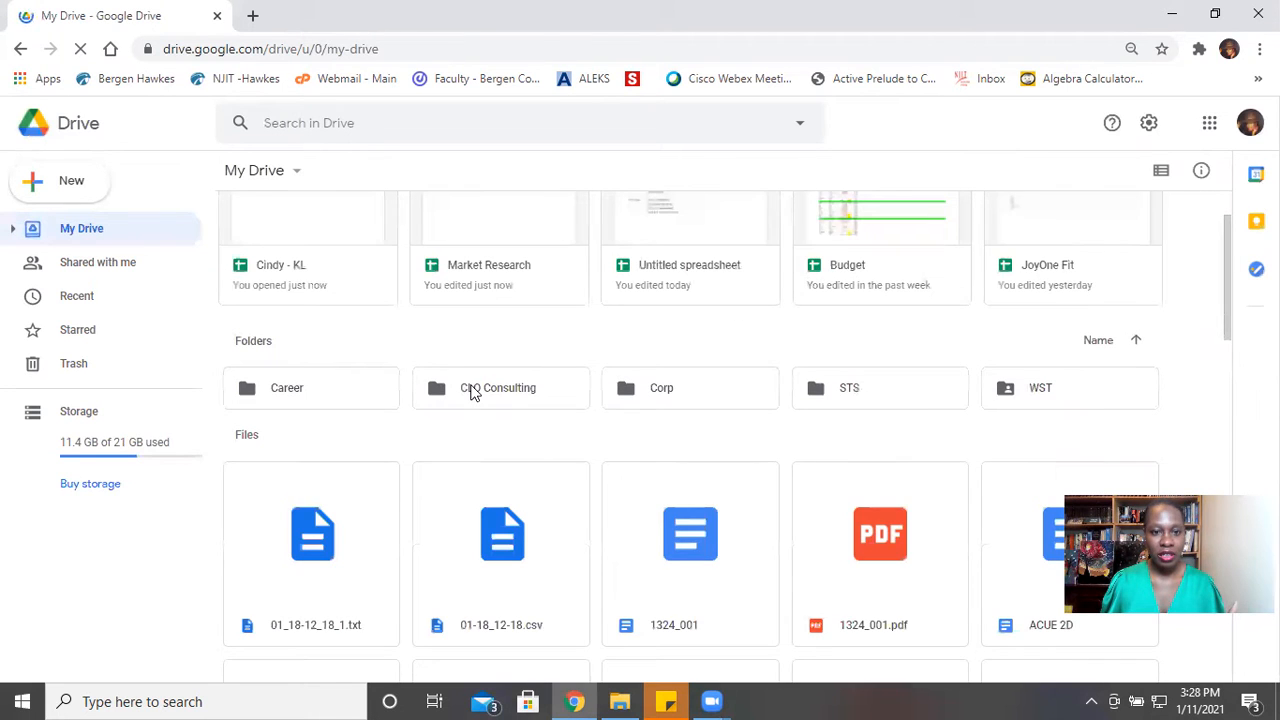
pyautogui.doubleClick(472, 391)
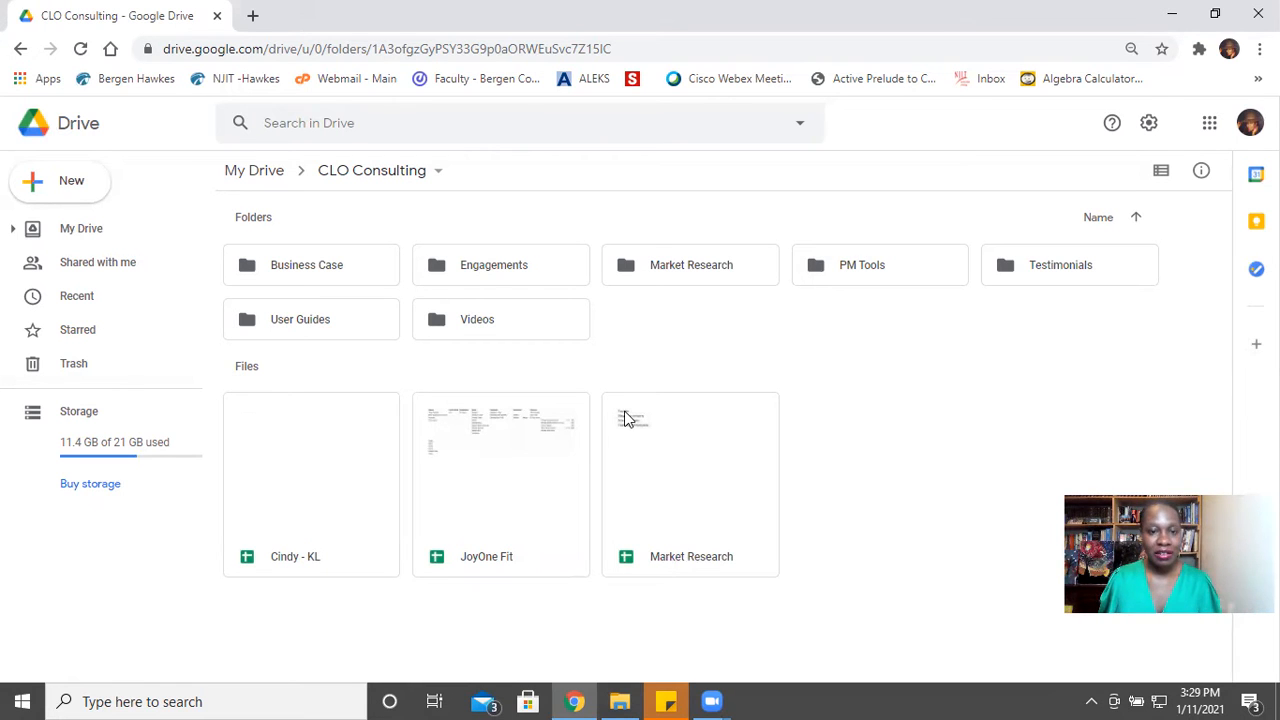
# - Remove the existing Market Research folder from CLO Consulting and create a new folder named Market Research
pyautogui.rightClick(684, 266)
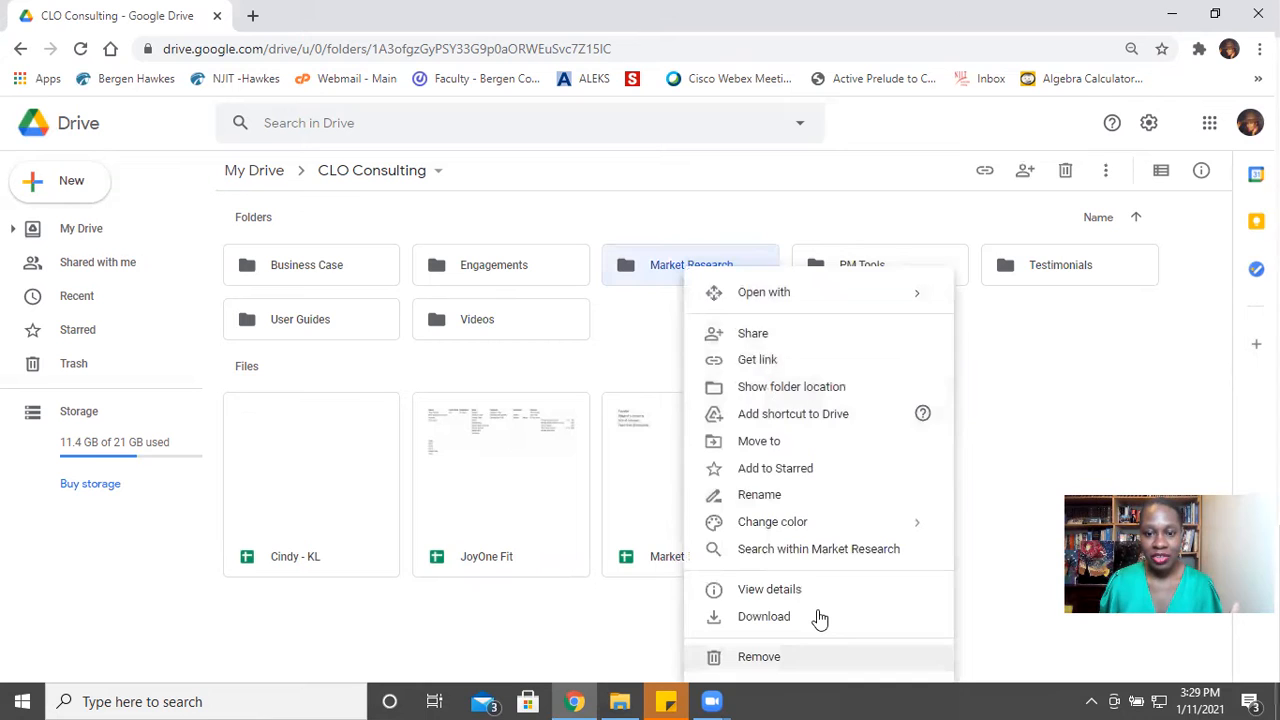
pyautogui.click(765, 656)
pyautogui.rightClick(476, 343)
pyautogui.click(543, 361)
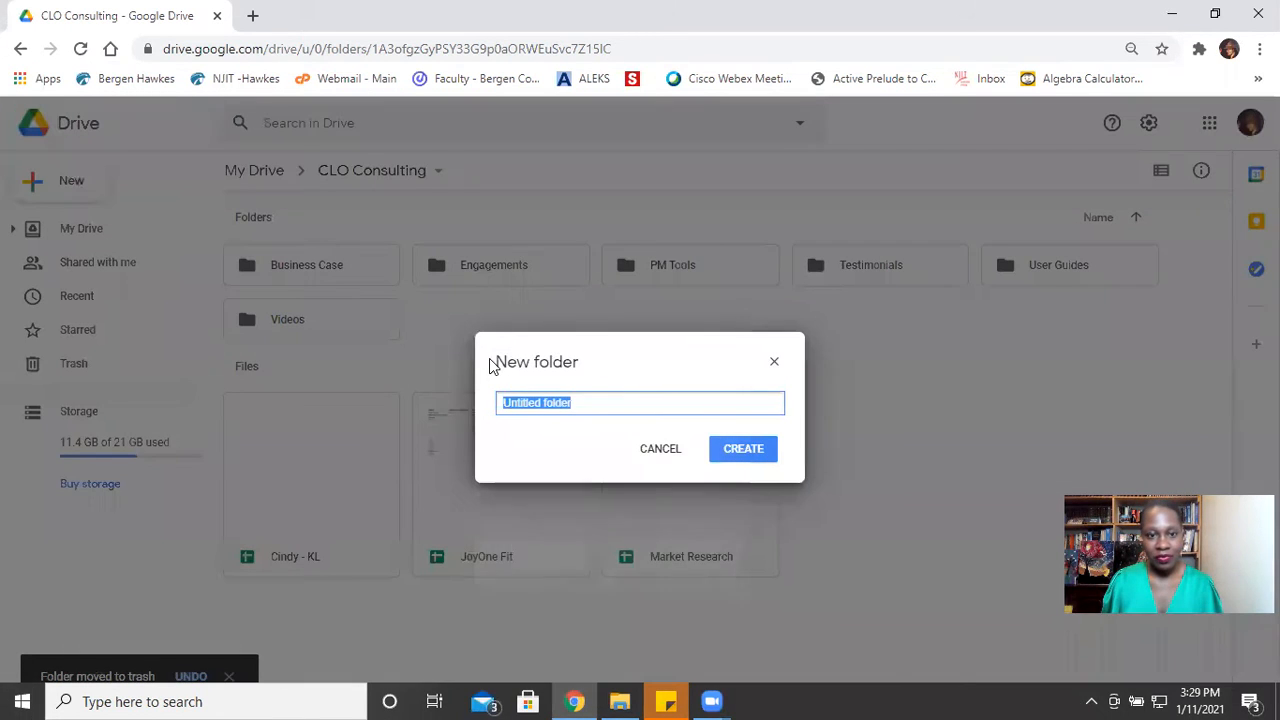
pyautogui.write('Market resea')
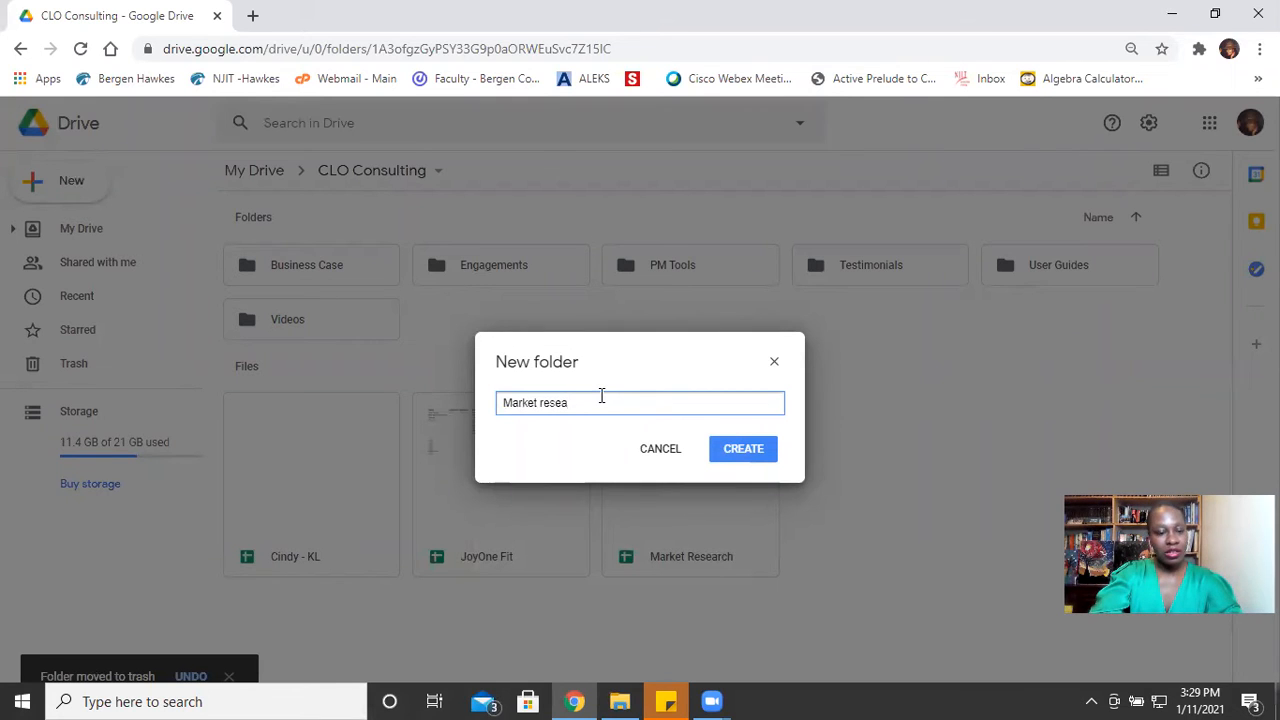
pyautogui.write('rch')
pyautogui.press('BackSpace')
pyautogui.write('R')
pyautogui.click(743, 449)
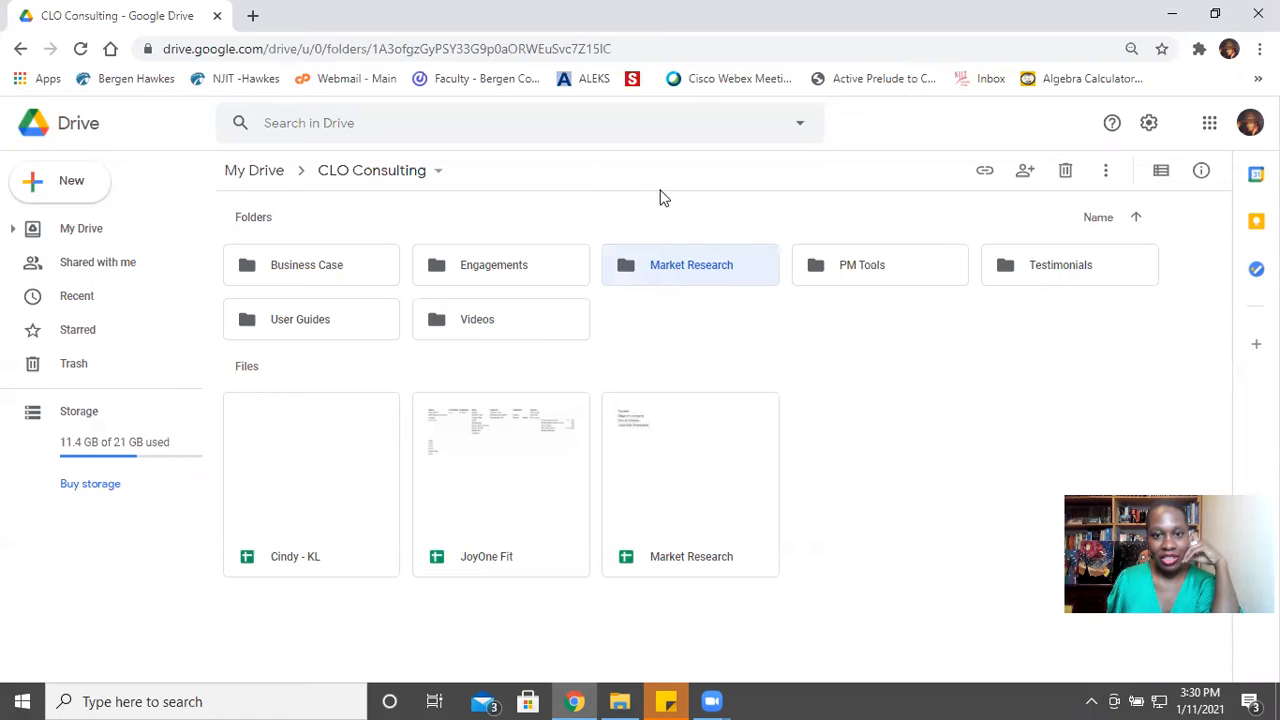
# - Move all three spreadsheets in CLO Consulting into the Market Research folder
pyautogui.moveTo(786, 543); pyautogui.dragTo(667, 258)
pyautogui.moveTo(491, 457); pyautogui.dragTo(640, 268)
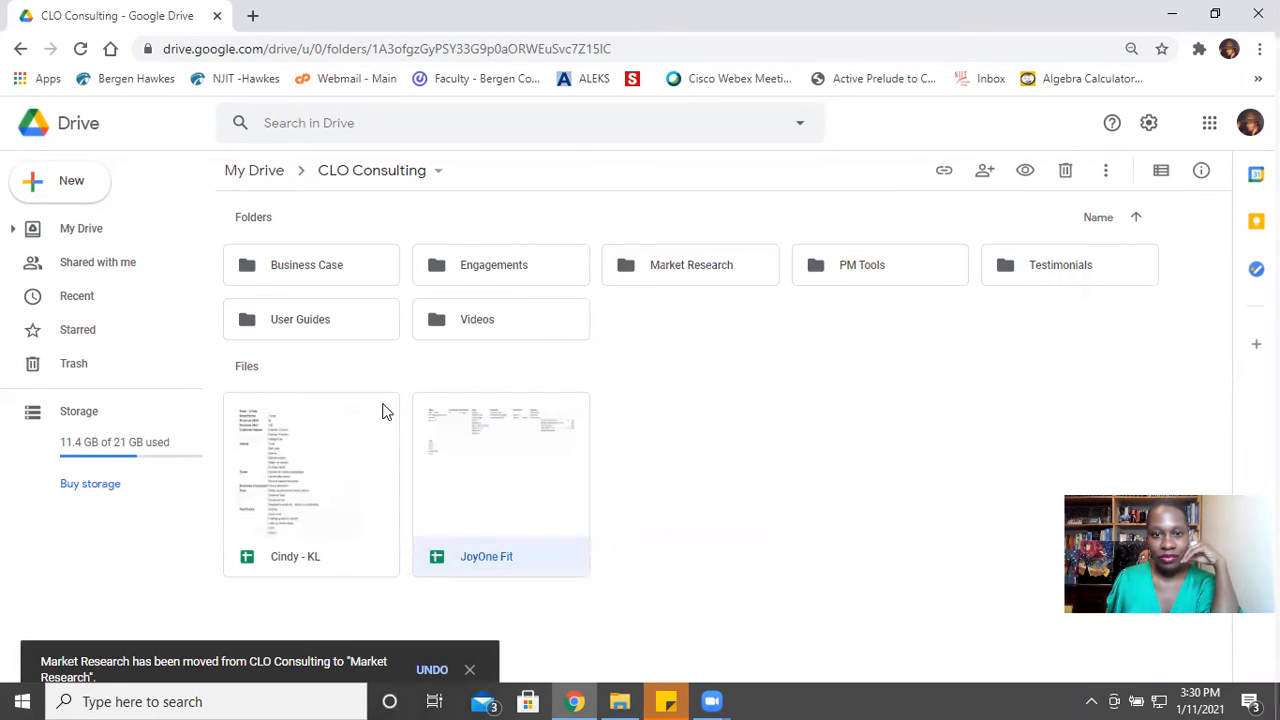
pyautogui.rightClick(289, 453)
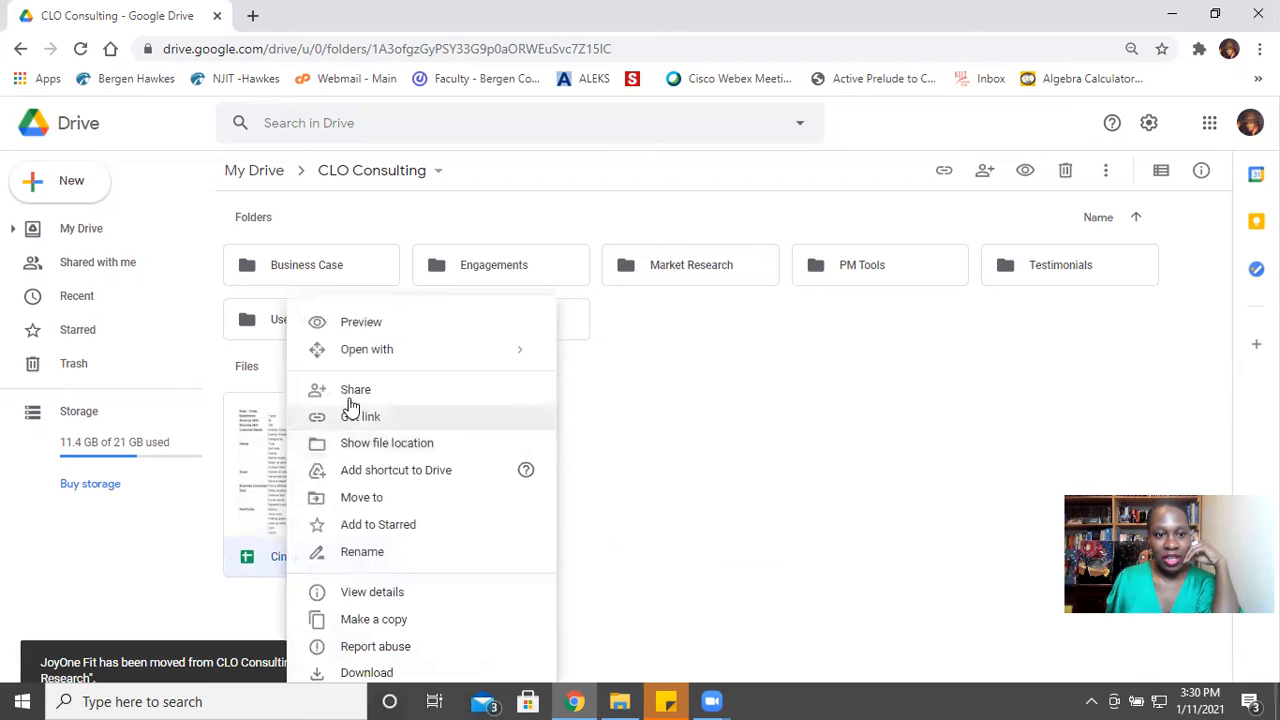
pyautogui.click(380, 497)
pyautogui.scroll(-3, 397, 569)
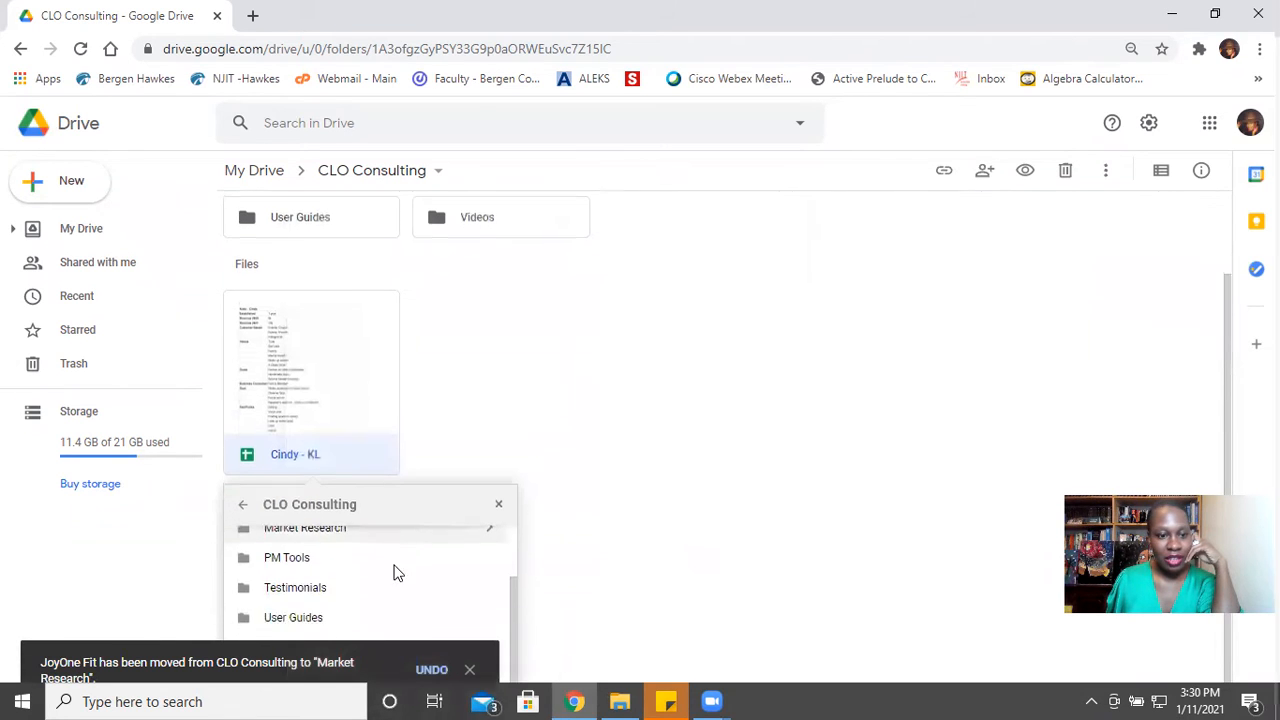
pyautogui.scroll(2, 357, 583)
pyautogui.click(343, 586)
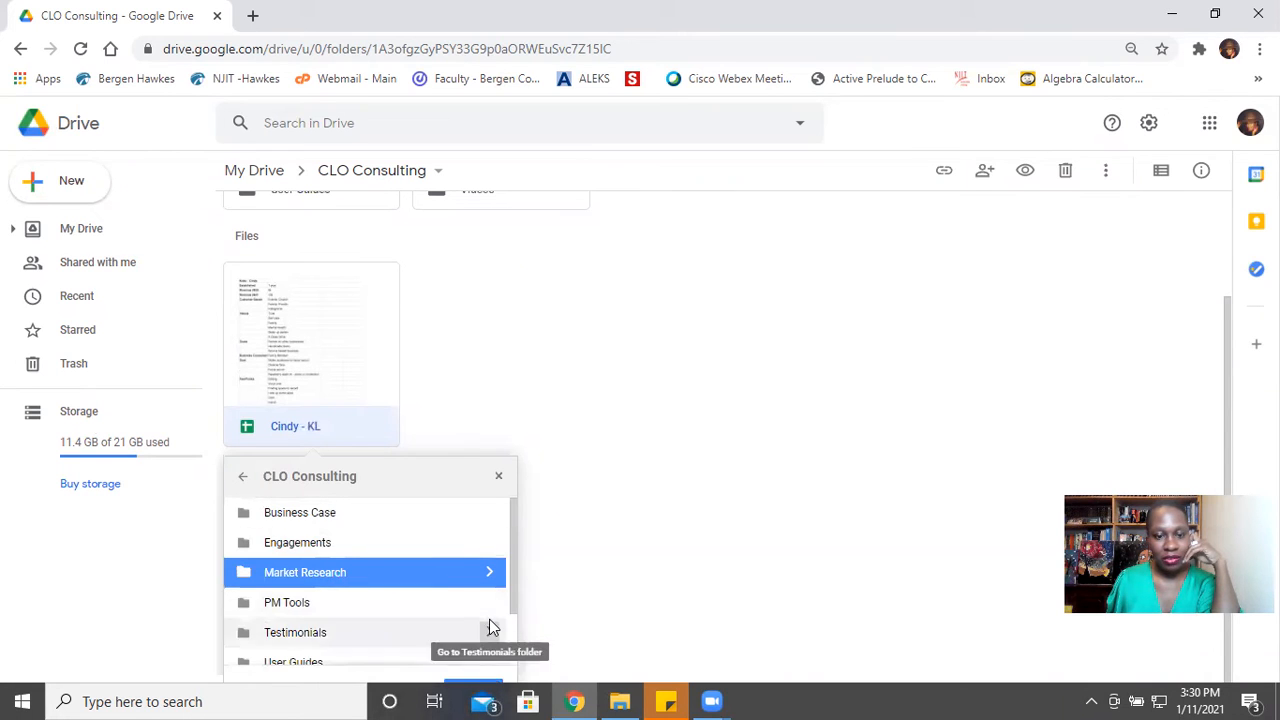
pyautogui.scroll(-2, 489, 622)
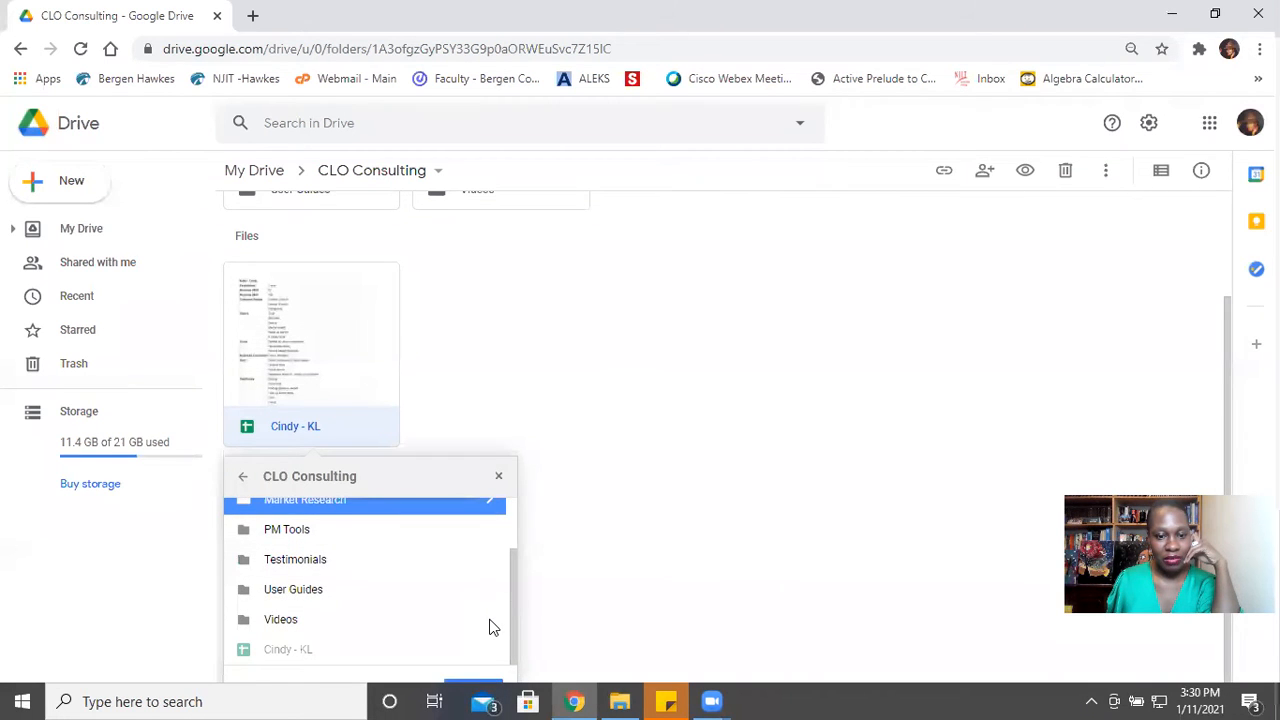
pyautogui.press('Return')
# - Open the Market Research spreadsheet inside the Market Research folder and shrink the browser window to reveal the sheet tabs
pyautogui.doubleClick(686, 278)
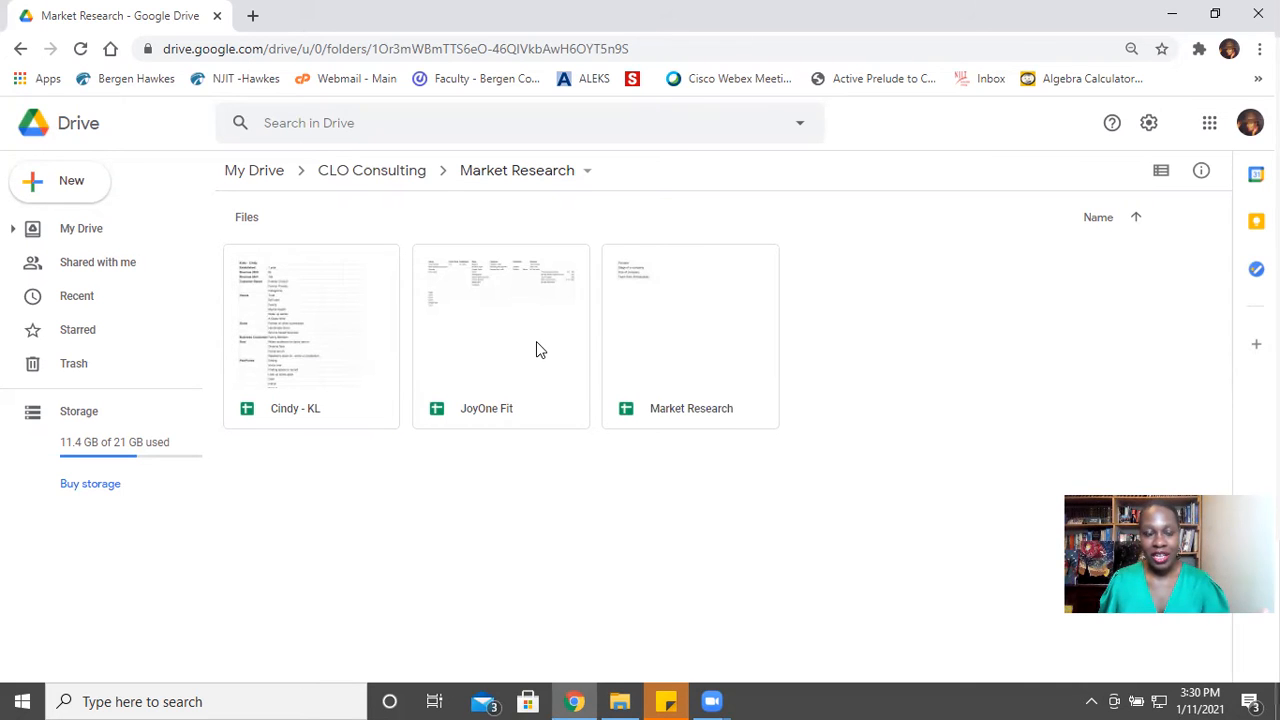
pyautogui.doubleClick(681, 348)
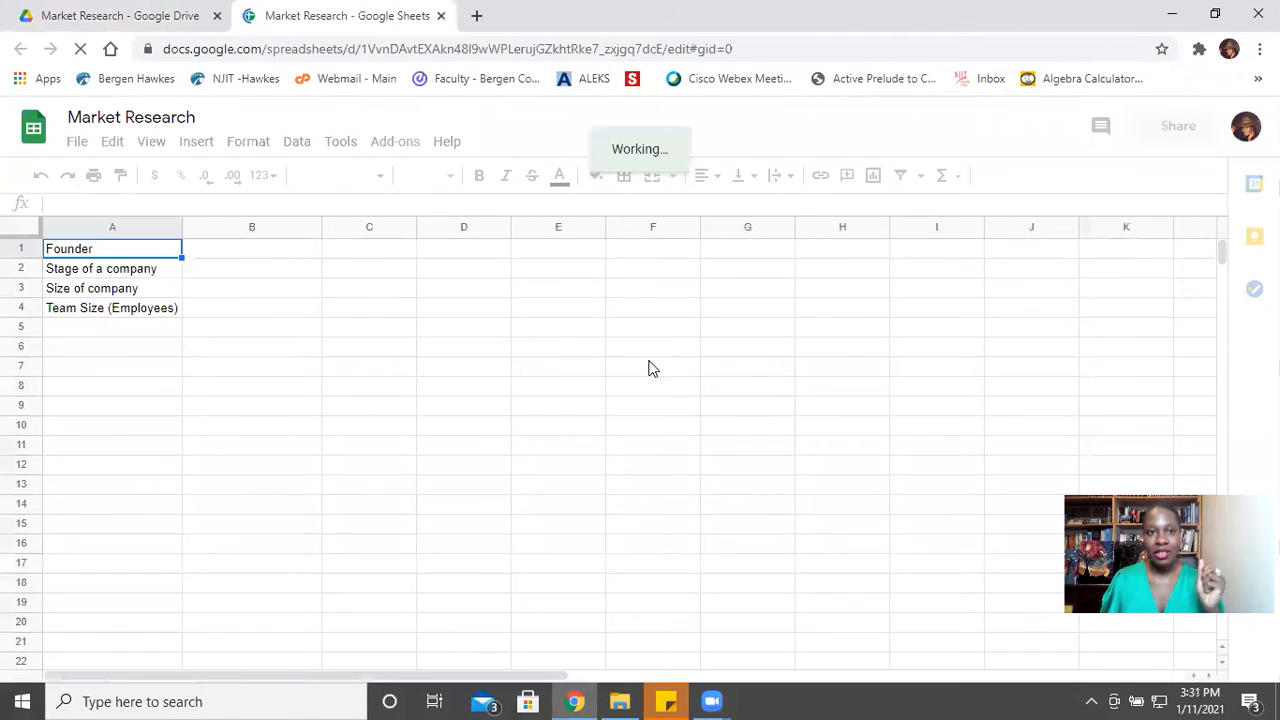
pyautogui.scroll(-3, 640, 400)
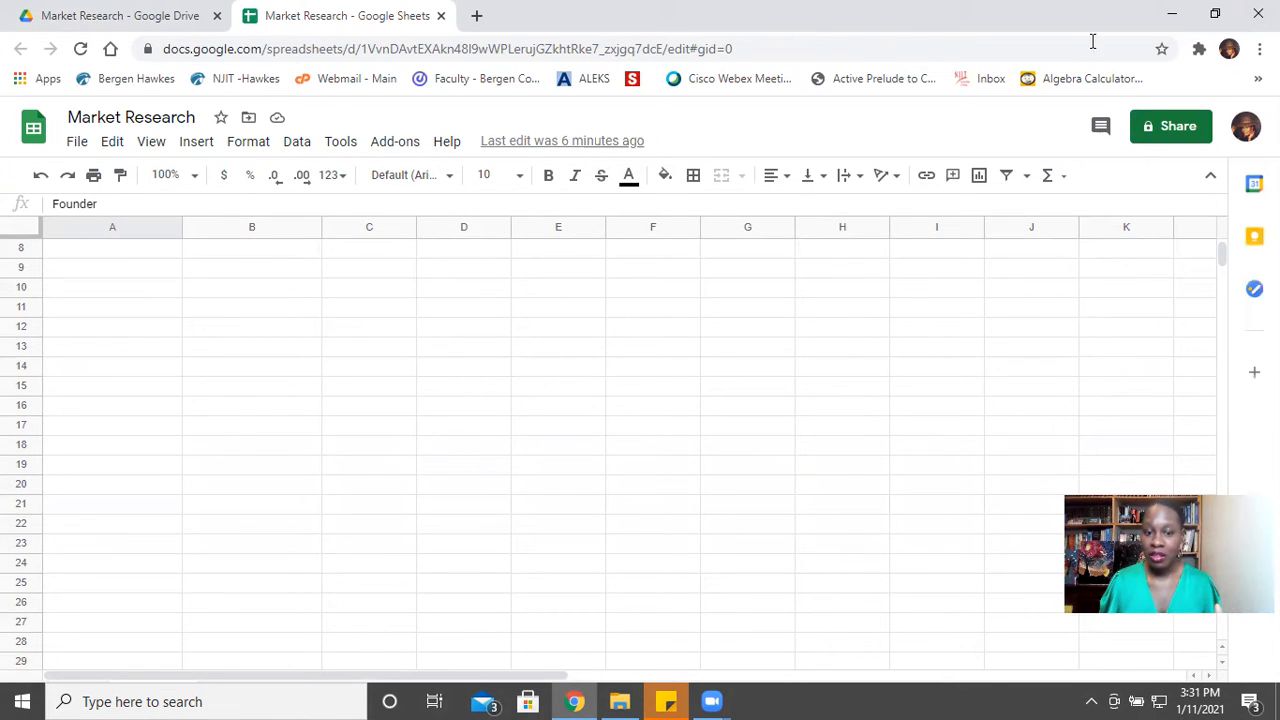
pyautogui.click(1214, 14)
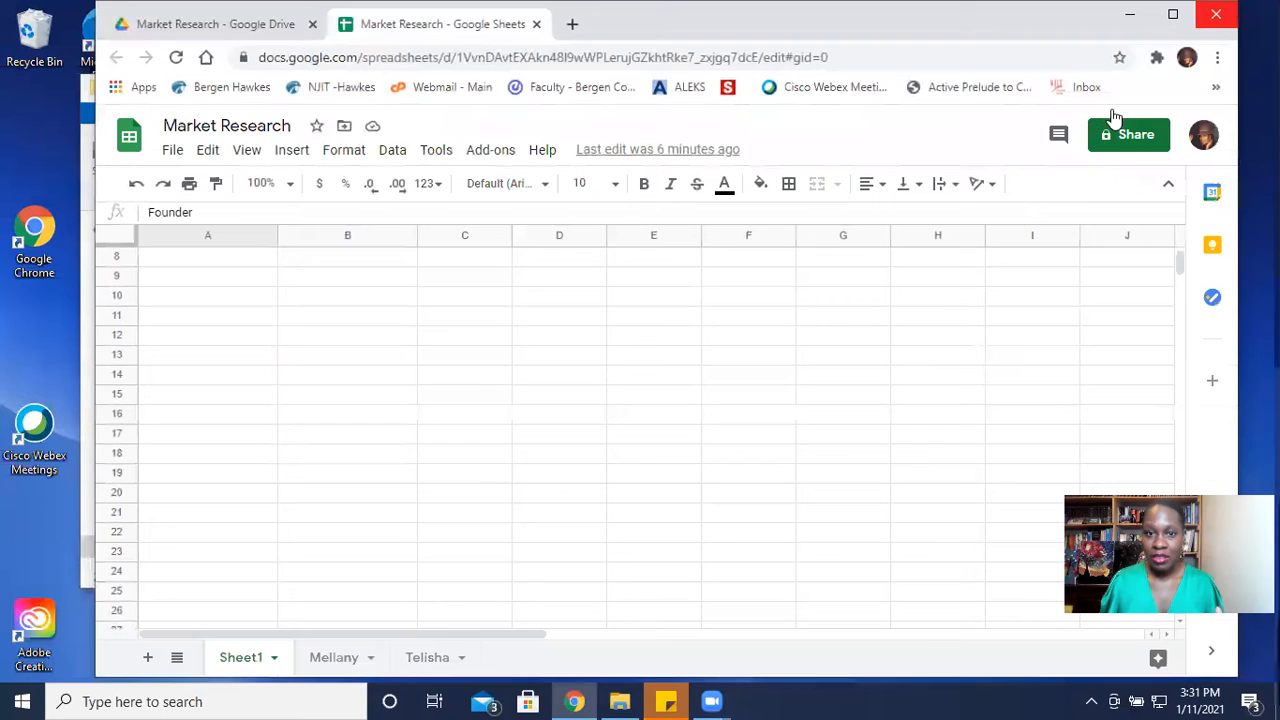
# - Copy the second sheet of the Market Research spreadsheet to a new spreadsheet and open that copy
pyautogui.rightClick(335, 662)
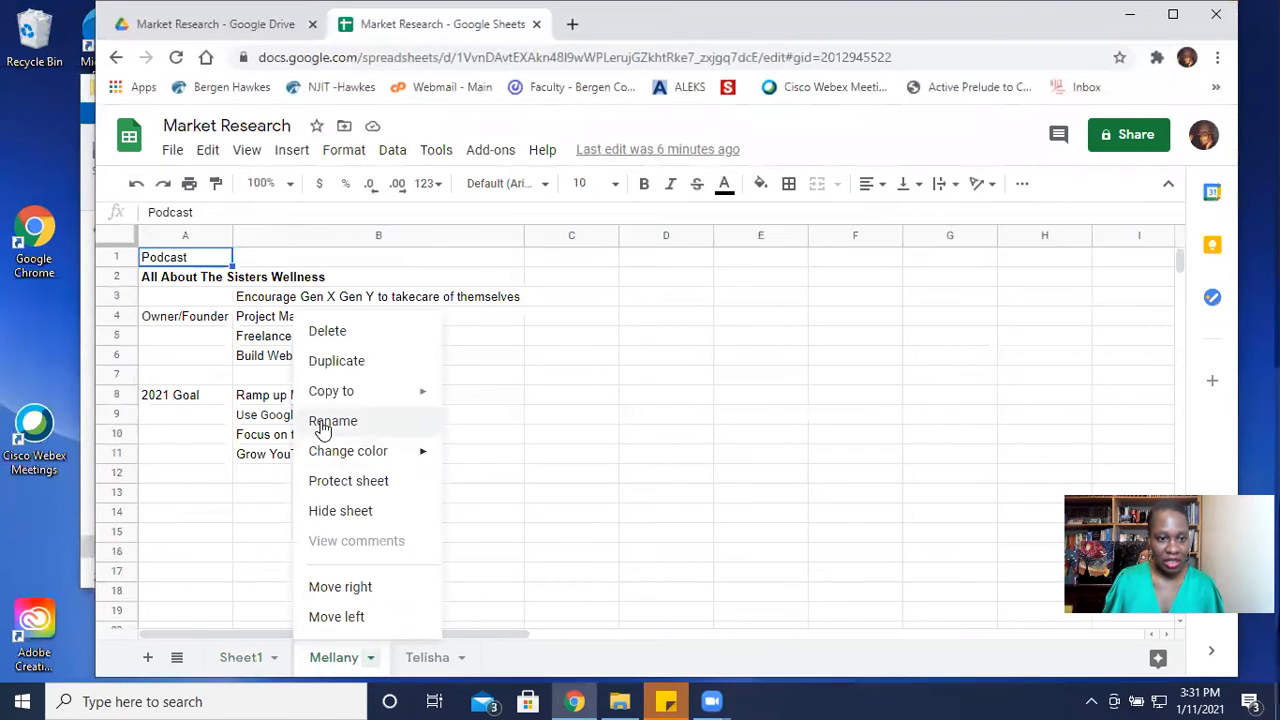
pyautogui.moveTo(377, 397)
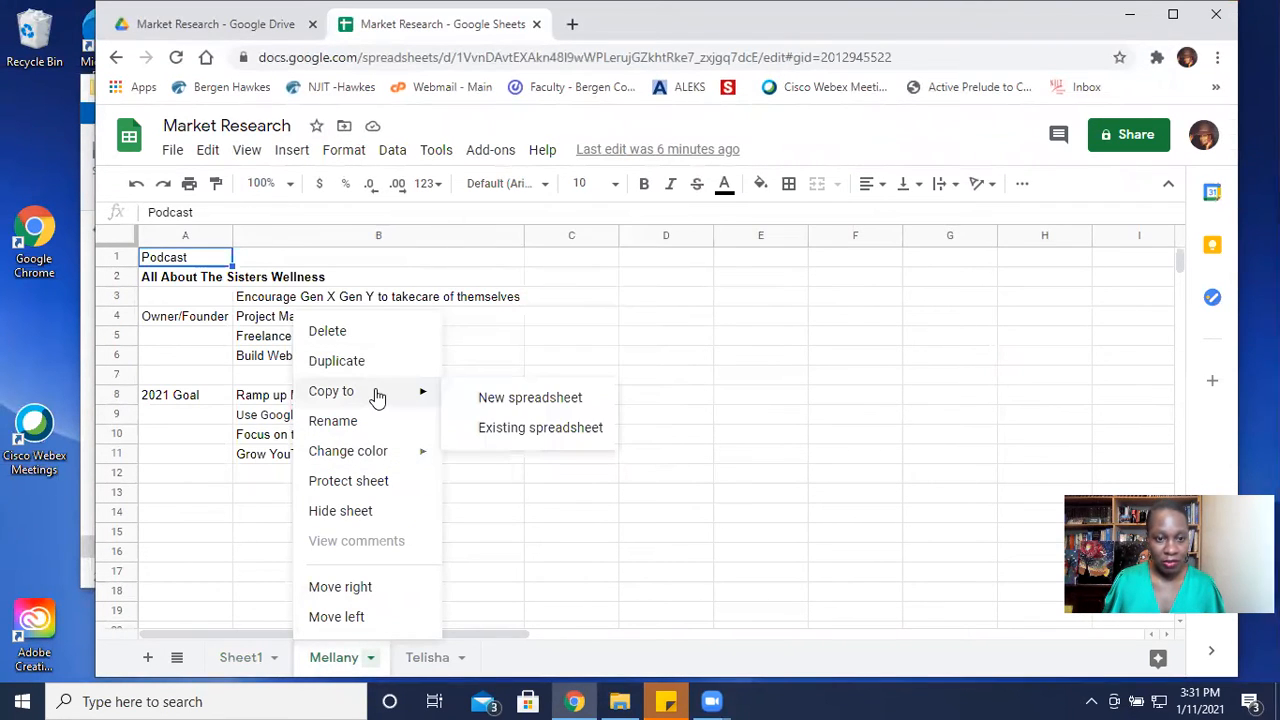
pyautogui.click(484, 400)
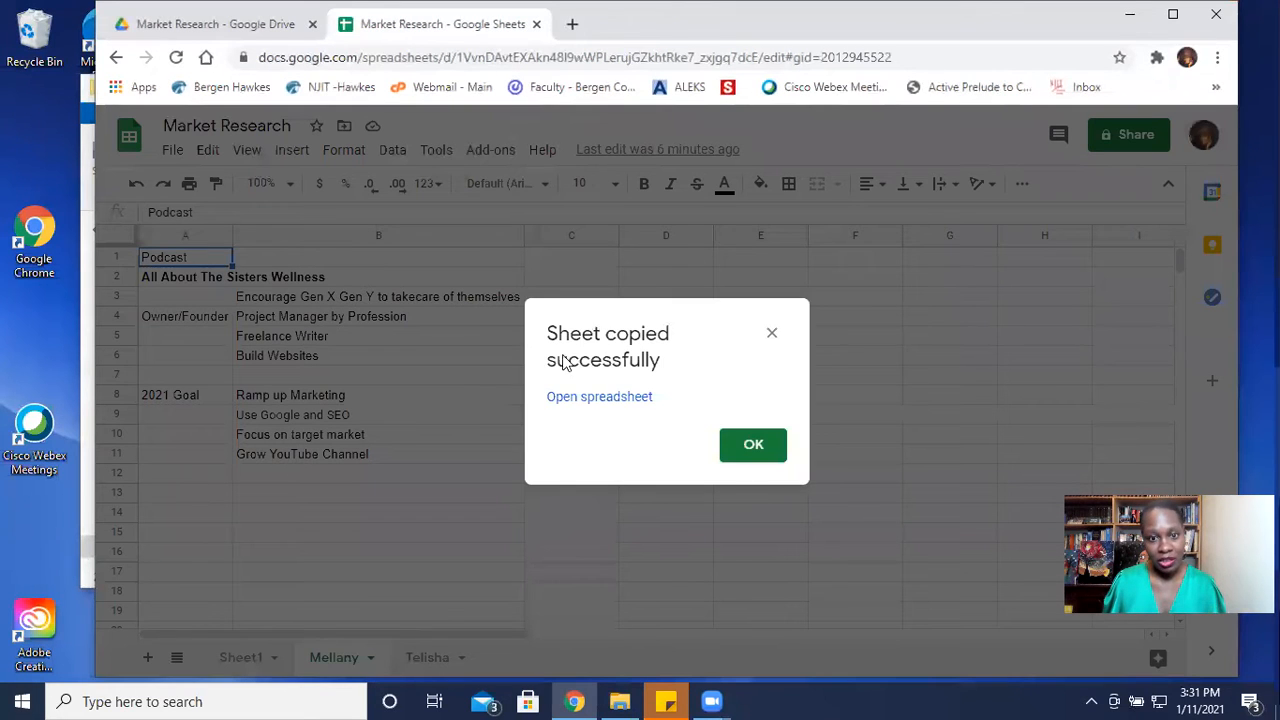
pyautogui.click(620, 400)
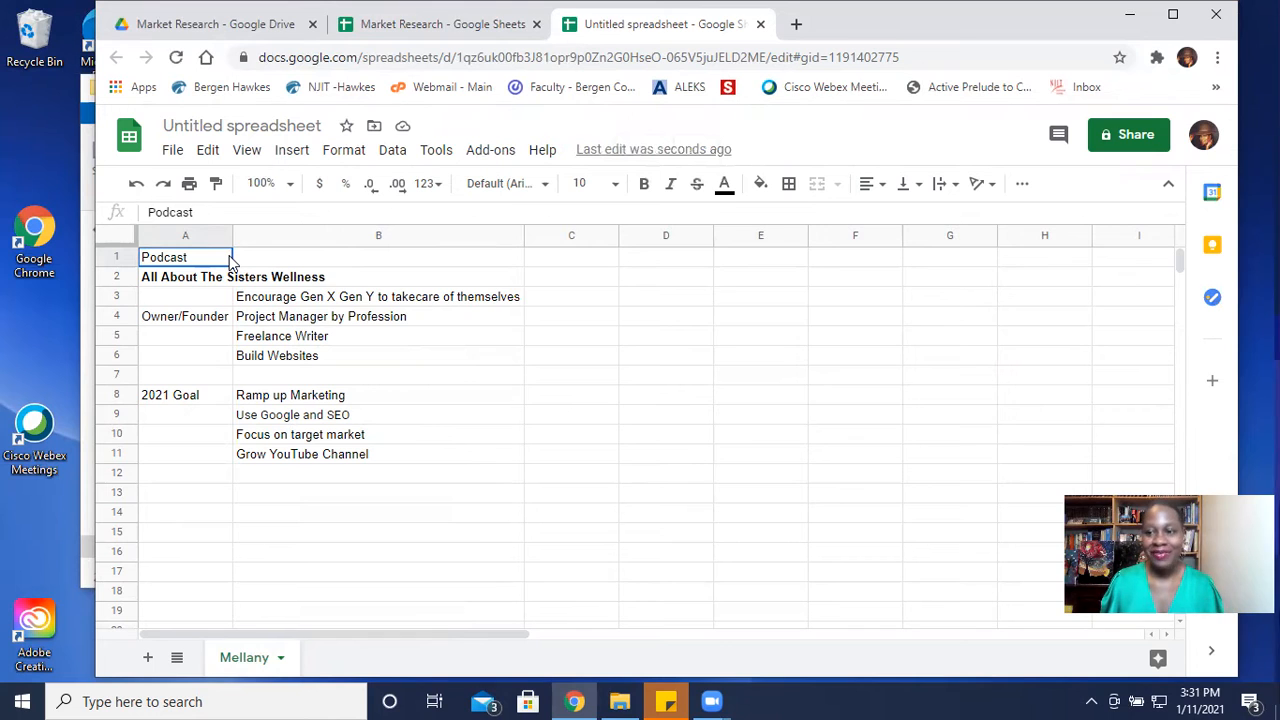
# - Rename the untitled spreadsheet with the person's first name shown on its only sheet
pyautogui.click(286, 125)
pyautogui.write('Mellany')
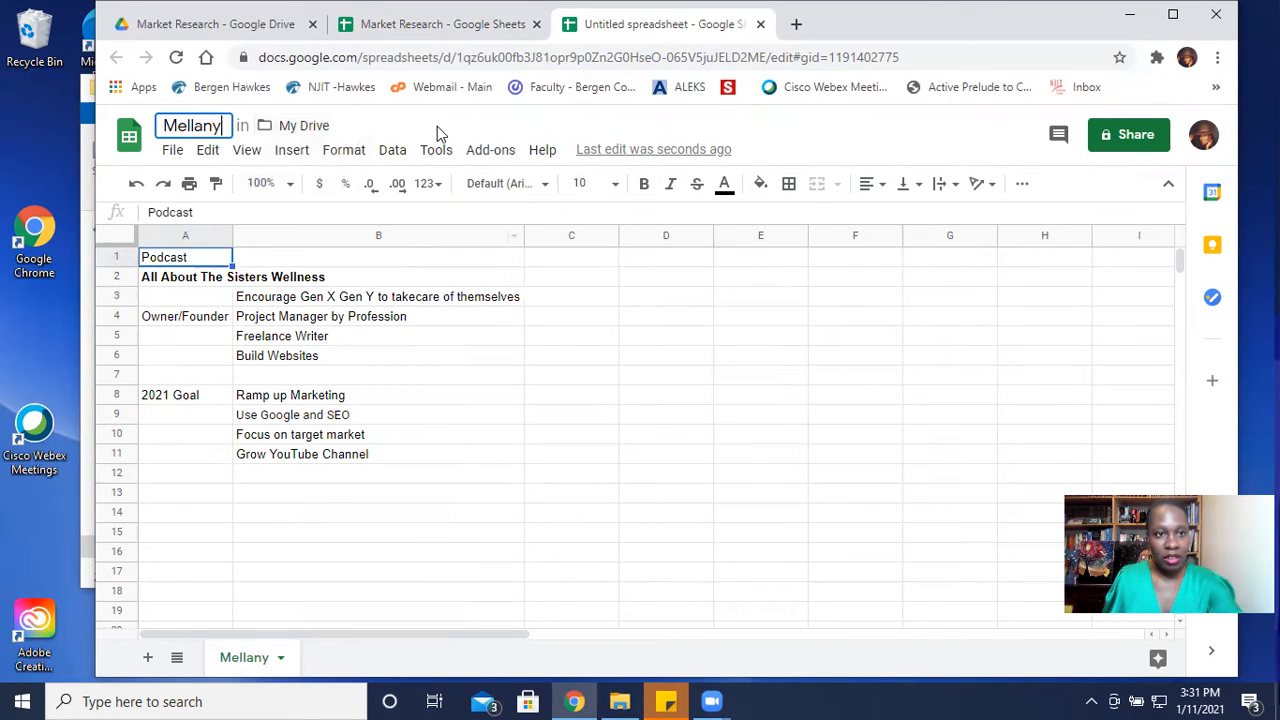
pyautogui.click(556, 336)
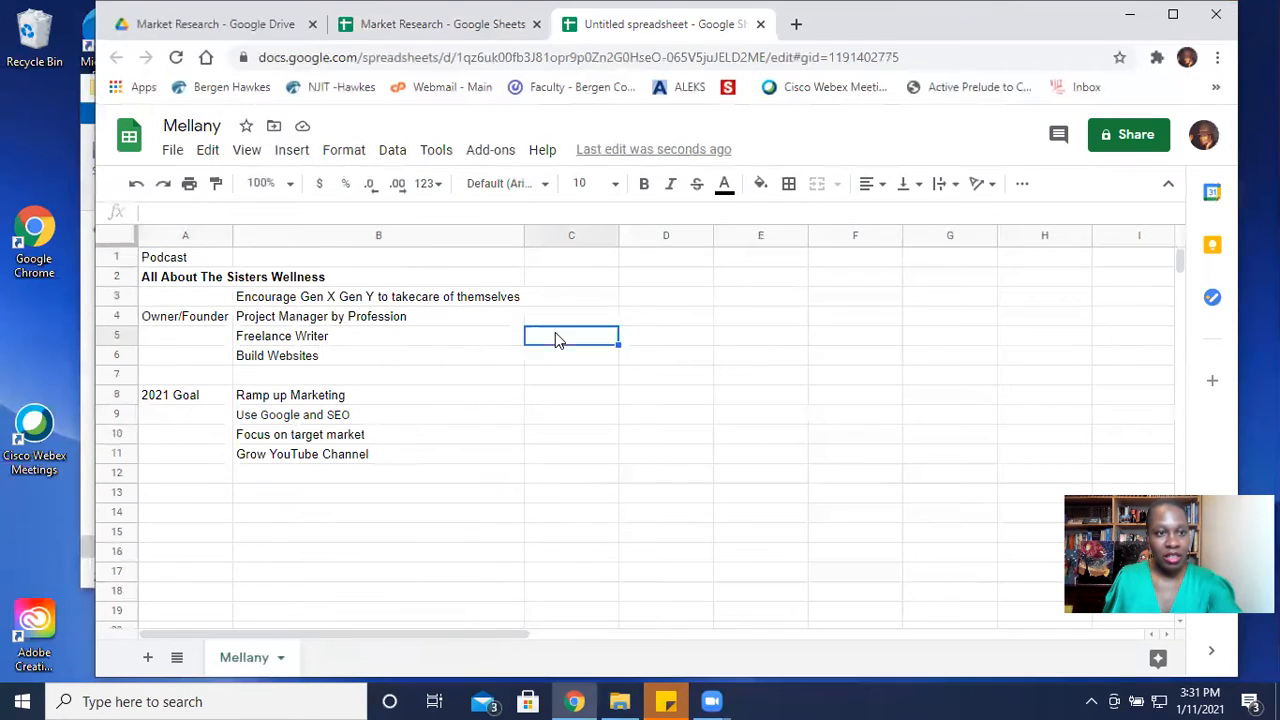
# - Move the renamed spreadsheet into the Market Research folder within CLO Consulting
pyautogui.click(273, 126)
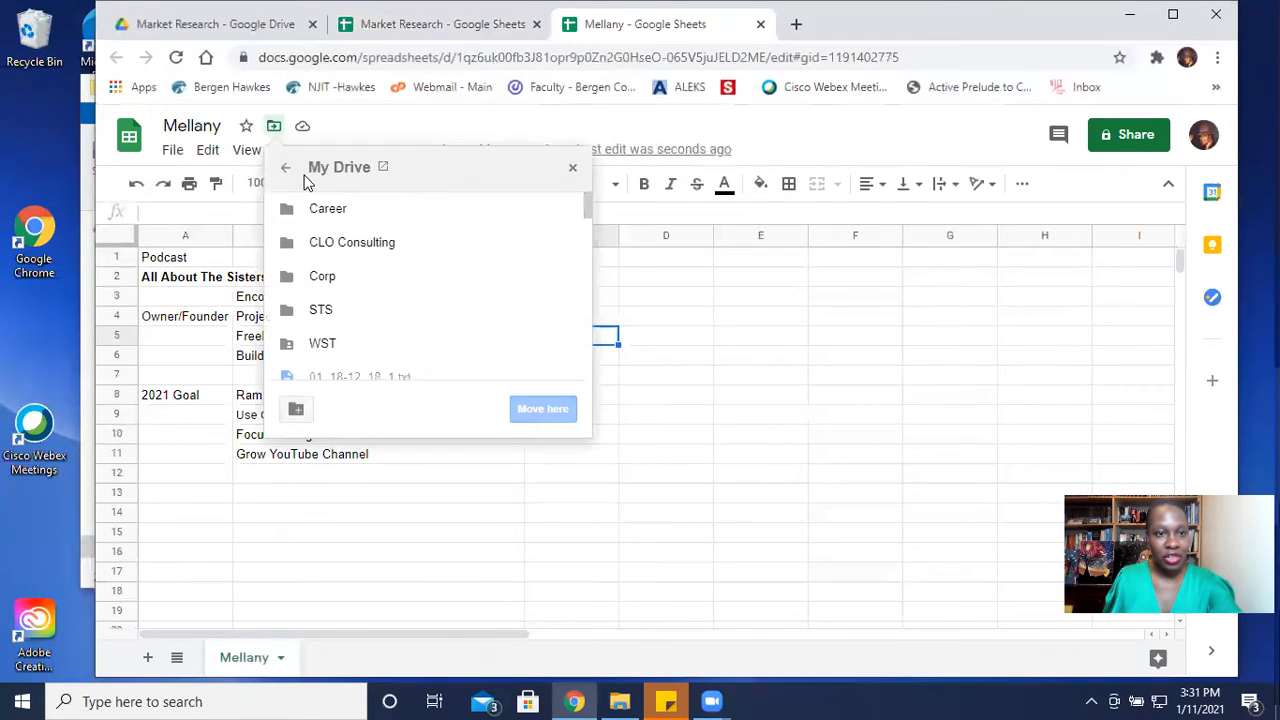
pyautogui.click(362, 252)
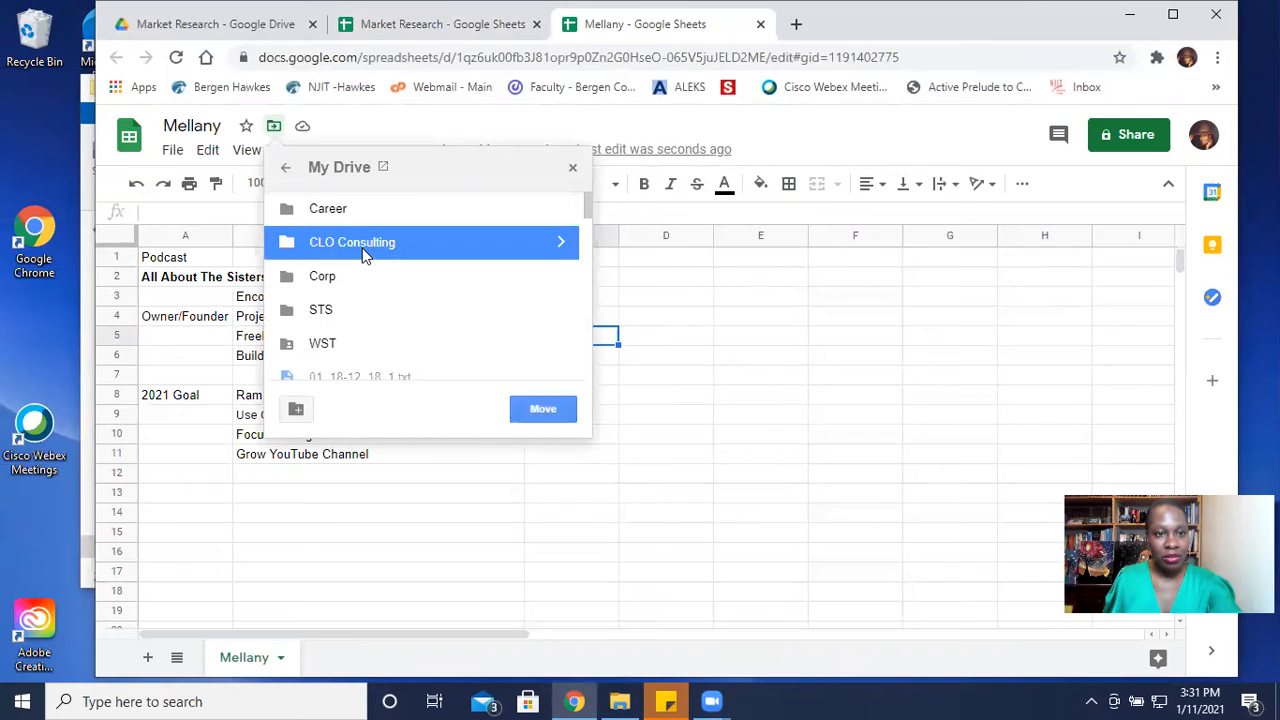
pyautogui.doubleClick(474, 251)
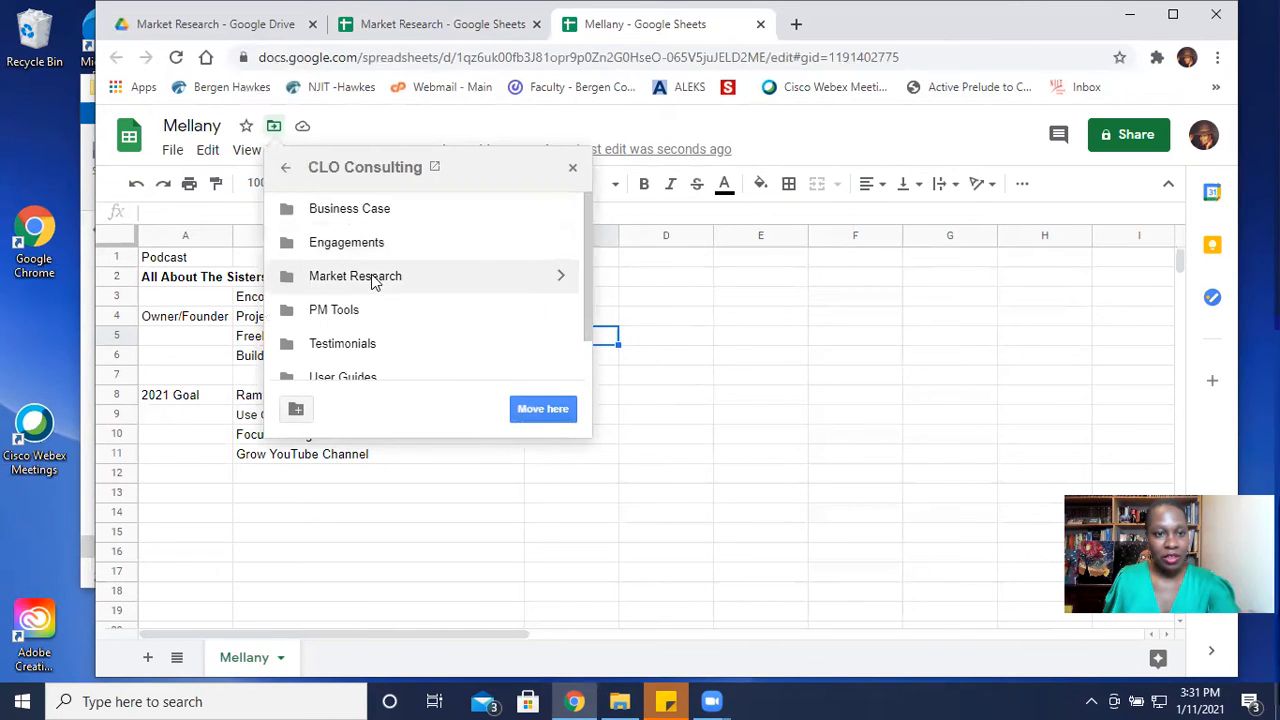
pyautogui.doubleClick(370, 277)
pyautogui.click(543, 409)
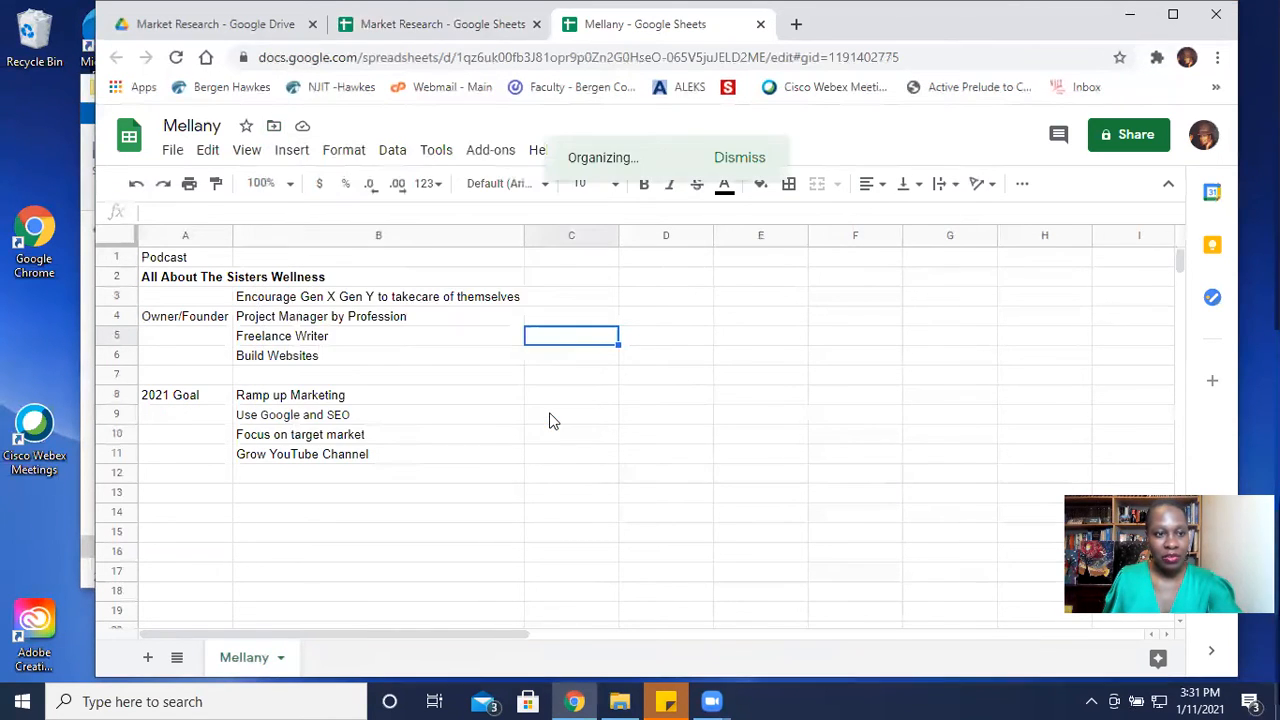
# - Return to the Market Research spreadsheet, copy its third sheet to a new spreadsheet, and open that copy
pyautogui.click(466, 18)
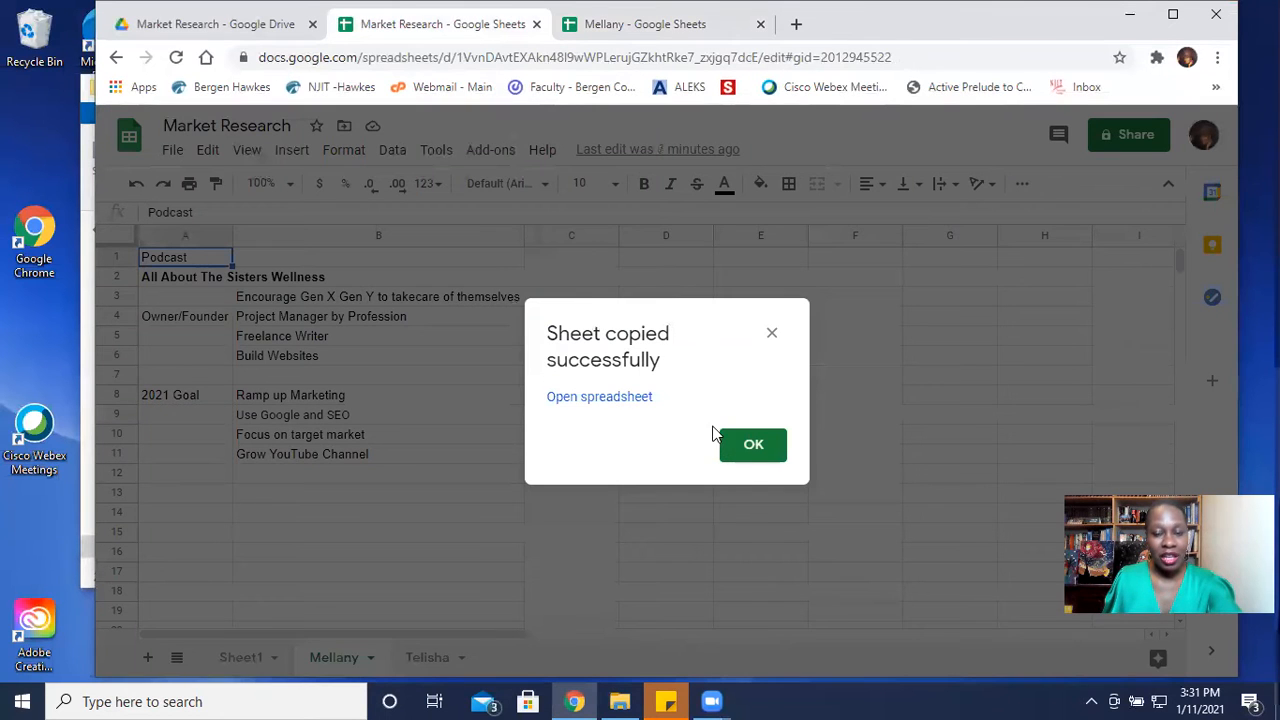
pyautogui.click(753, 446)
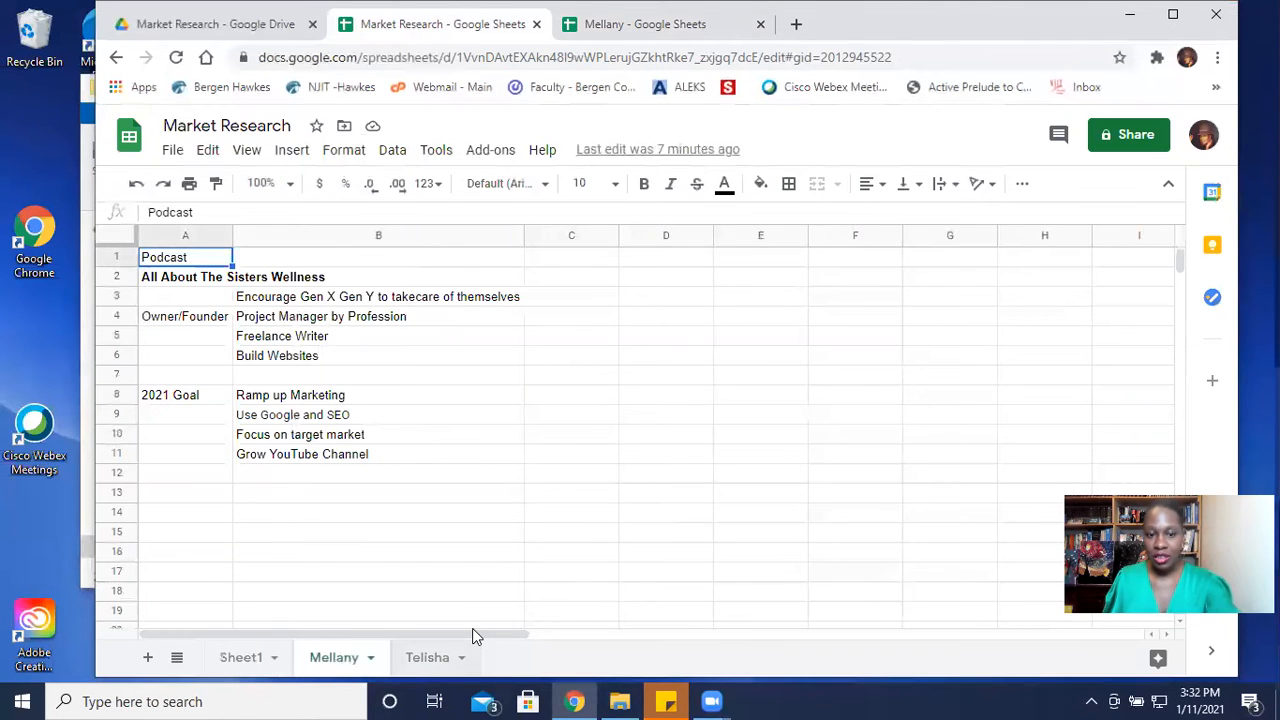
pyautogui.click(472, 629)
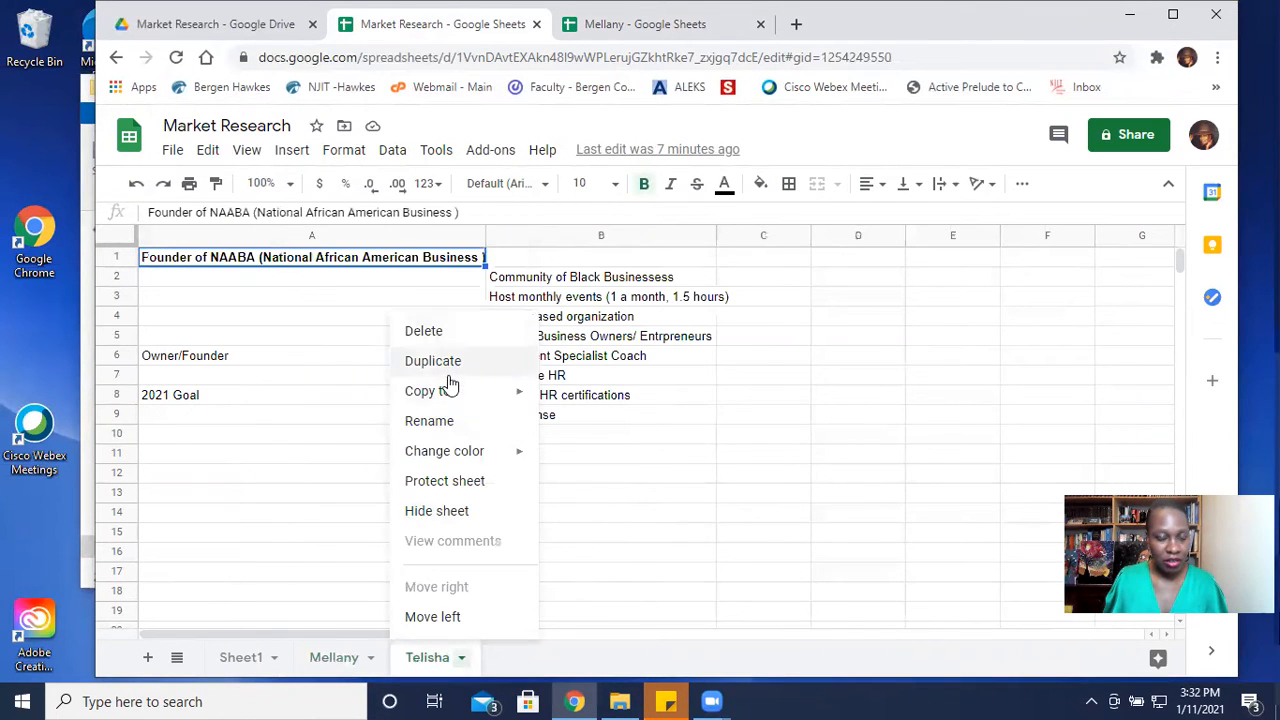
pyautogui.moveTo(448, 395)
pyautogui.click(620, 400)
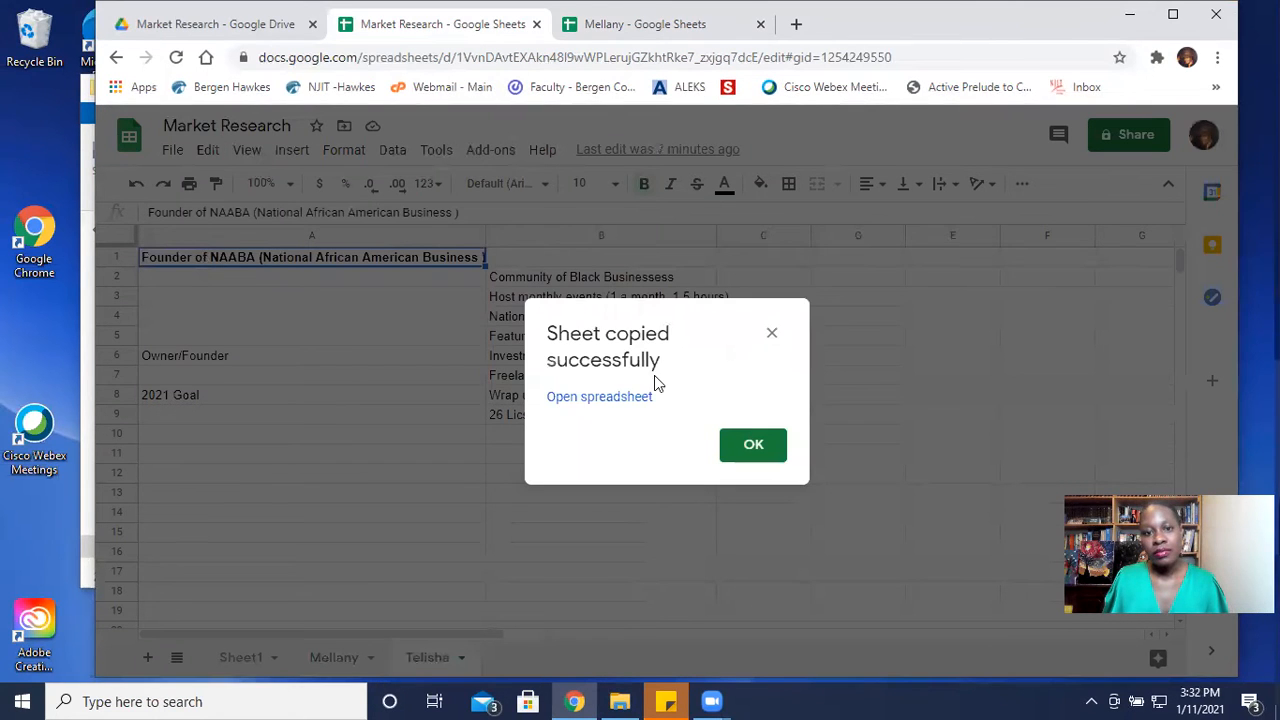
pyautogui.click(615, 398)
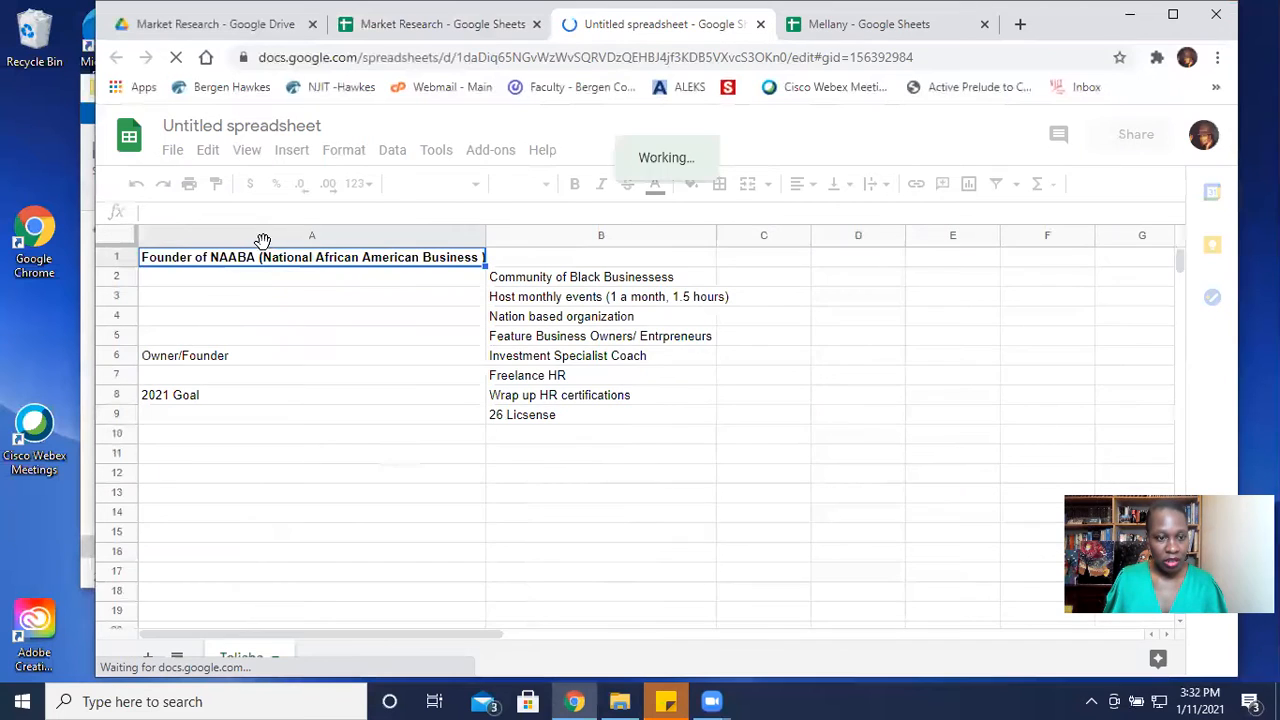
# - Rename the new untitled spreadsheet with the first name shown on its only sheet
pyautogui.doubleClick(1070, 12)
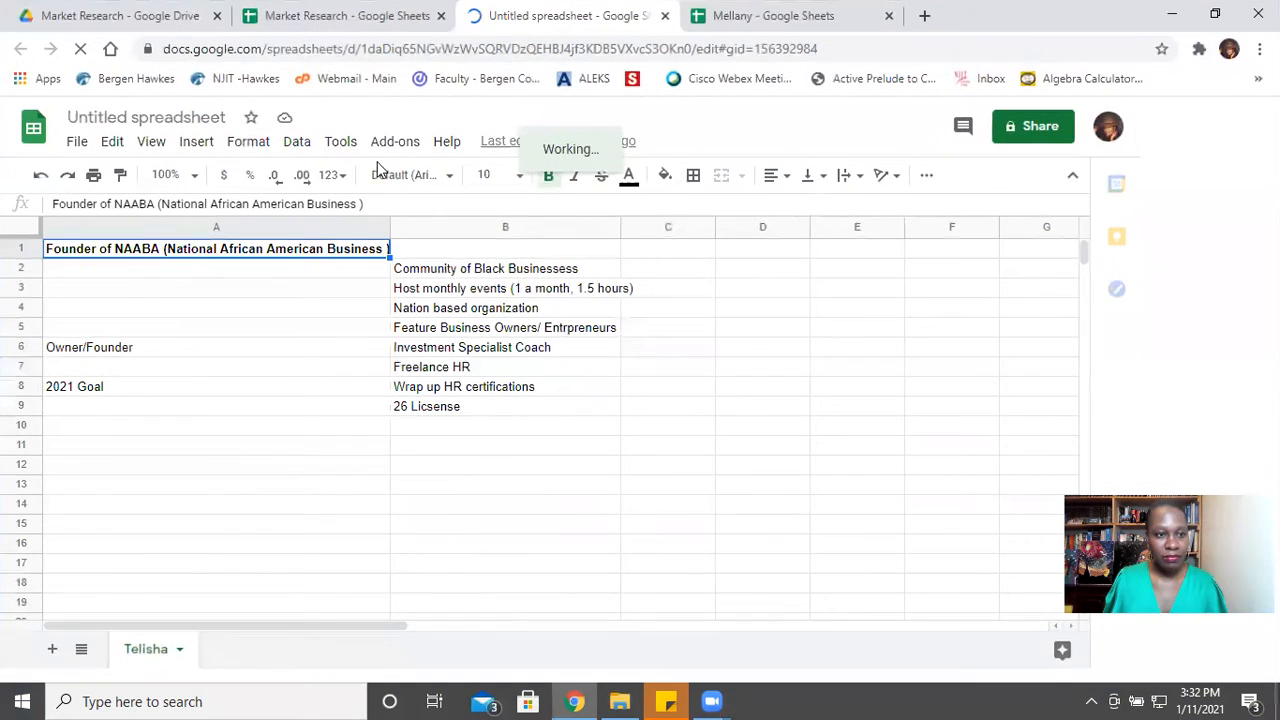
pyautogui.click(175, 118)
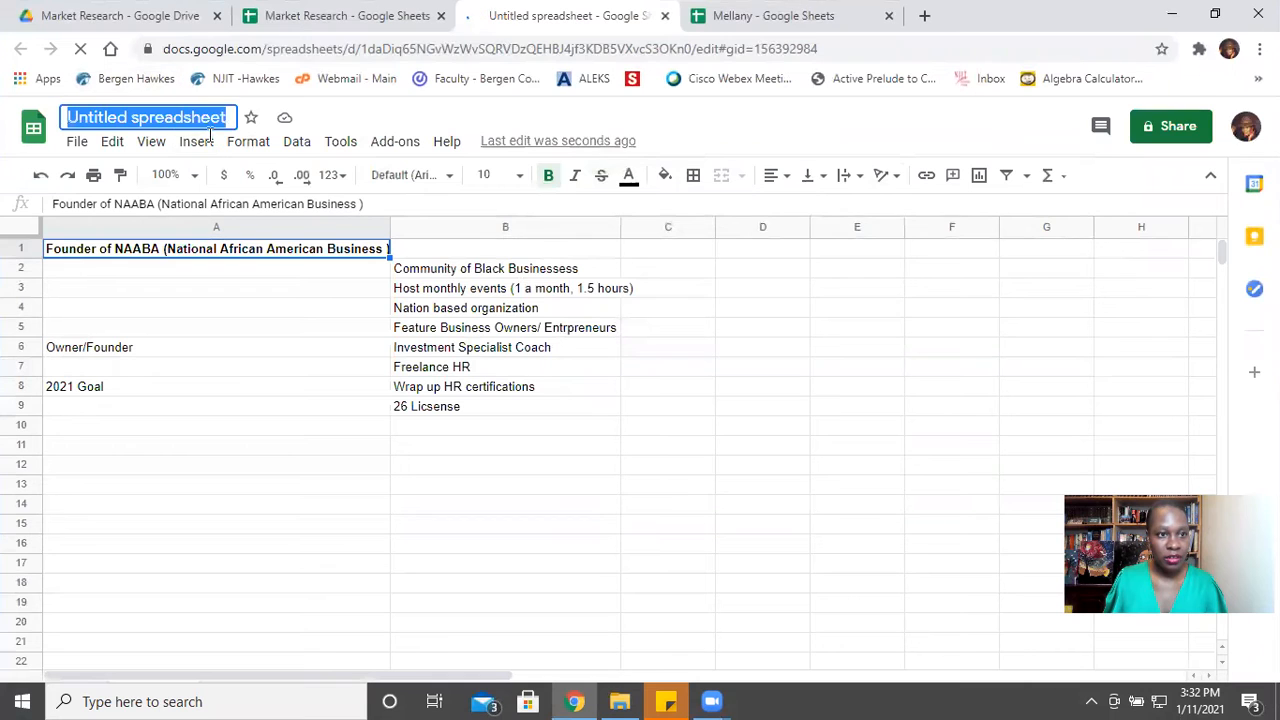
pyautogui.click(1214, 14)
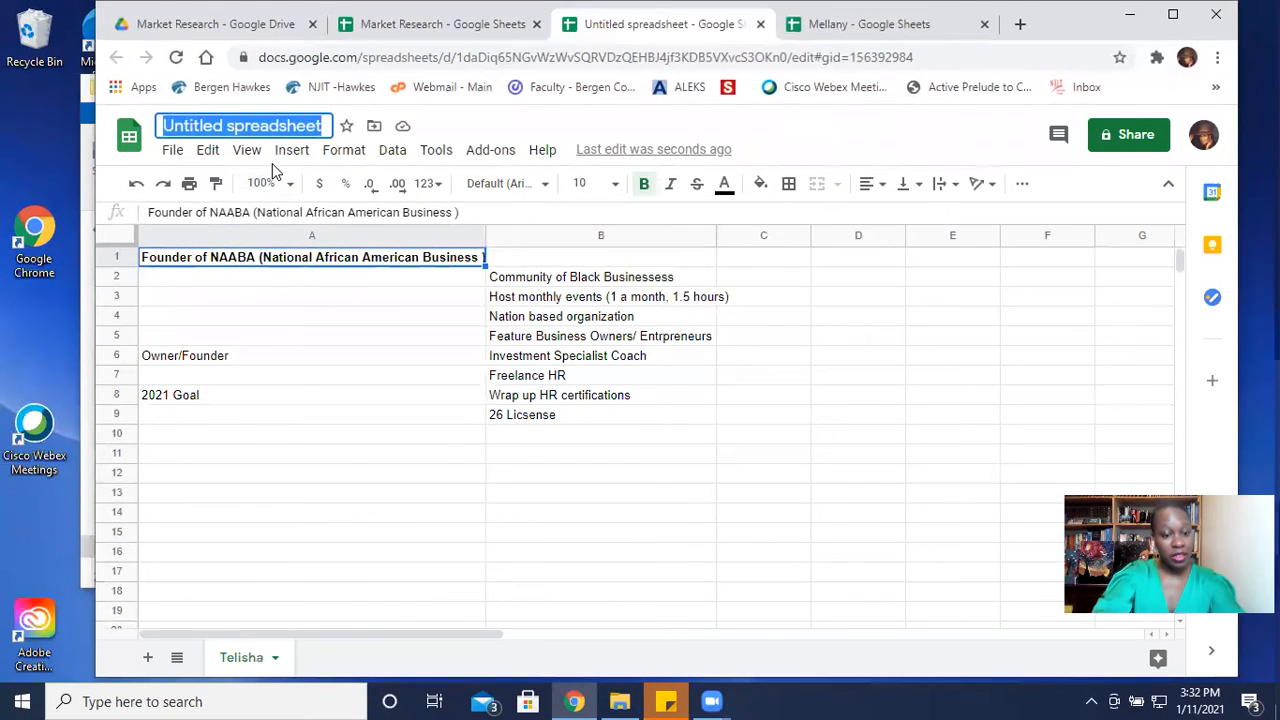
pyautogui.write('Teli')
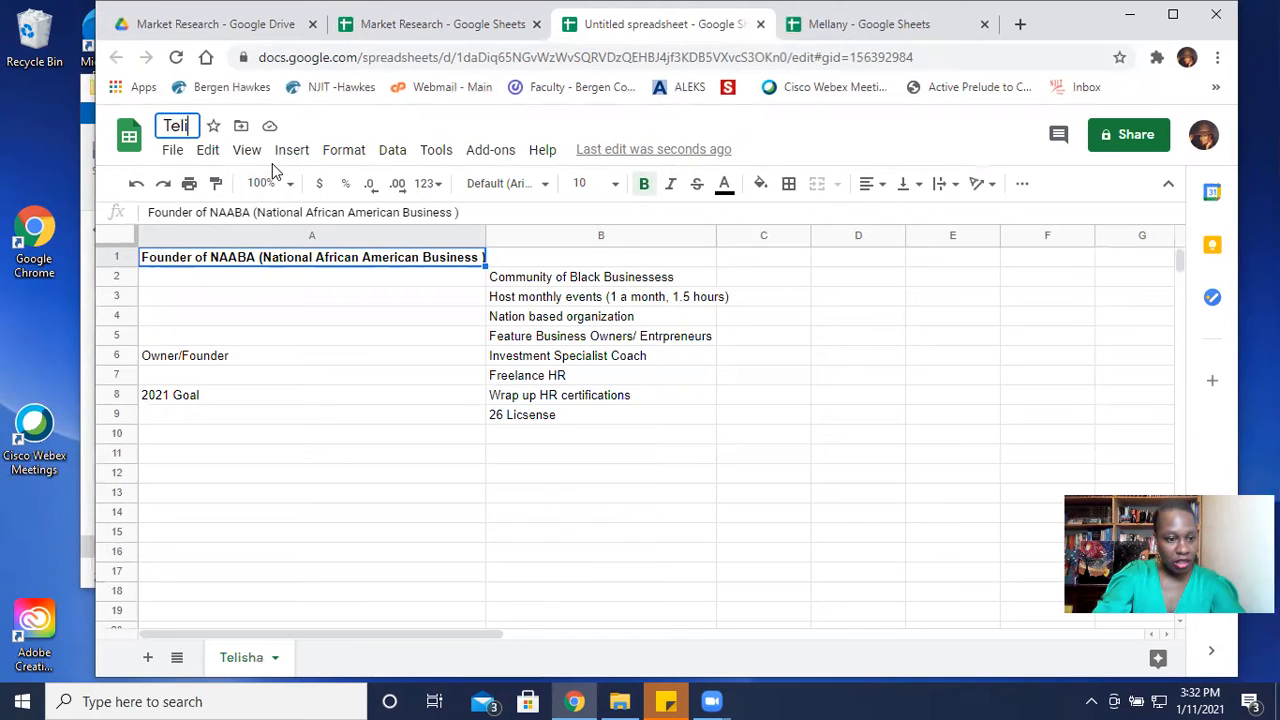
pyautogui.write('sha')
pyautogui.scroll(-1, 311, 384)
pyautogui.scroll(1, 310, 306)
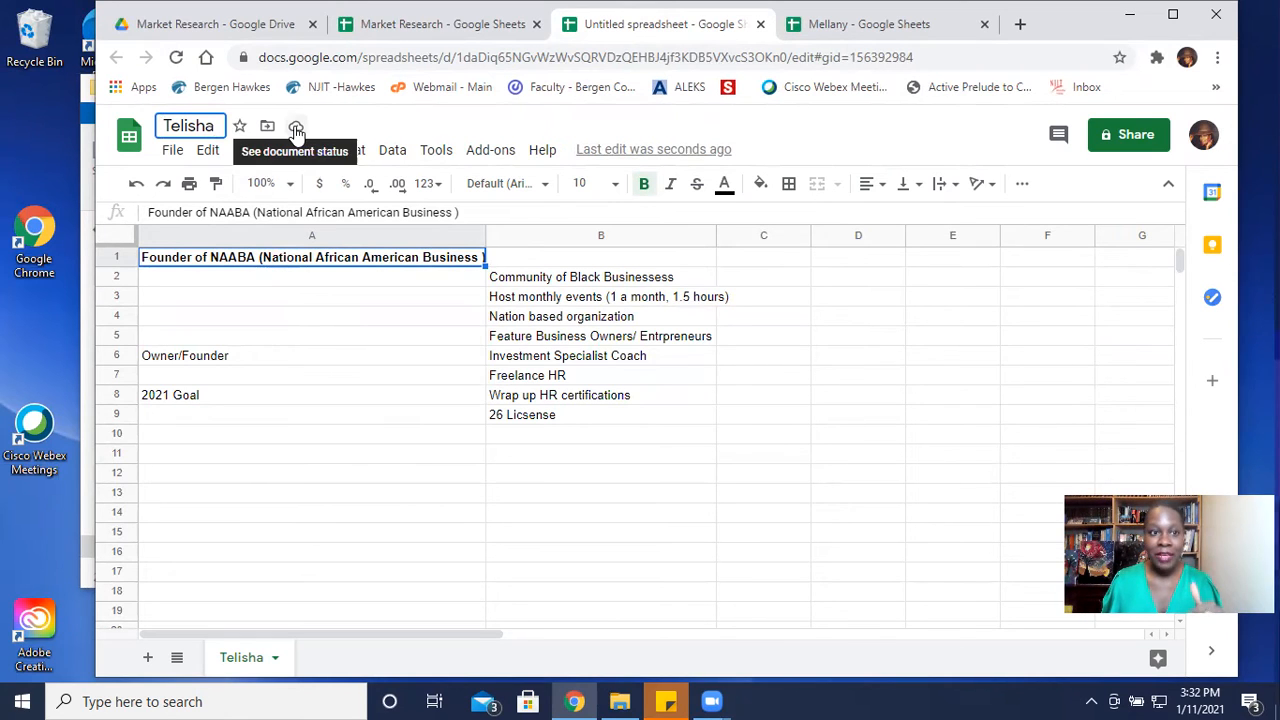
pyautogui.click(355, 364)
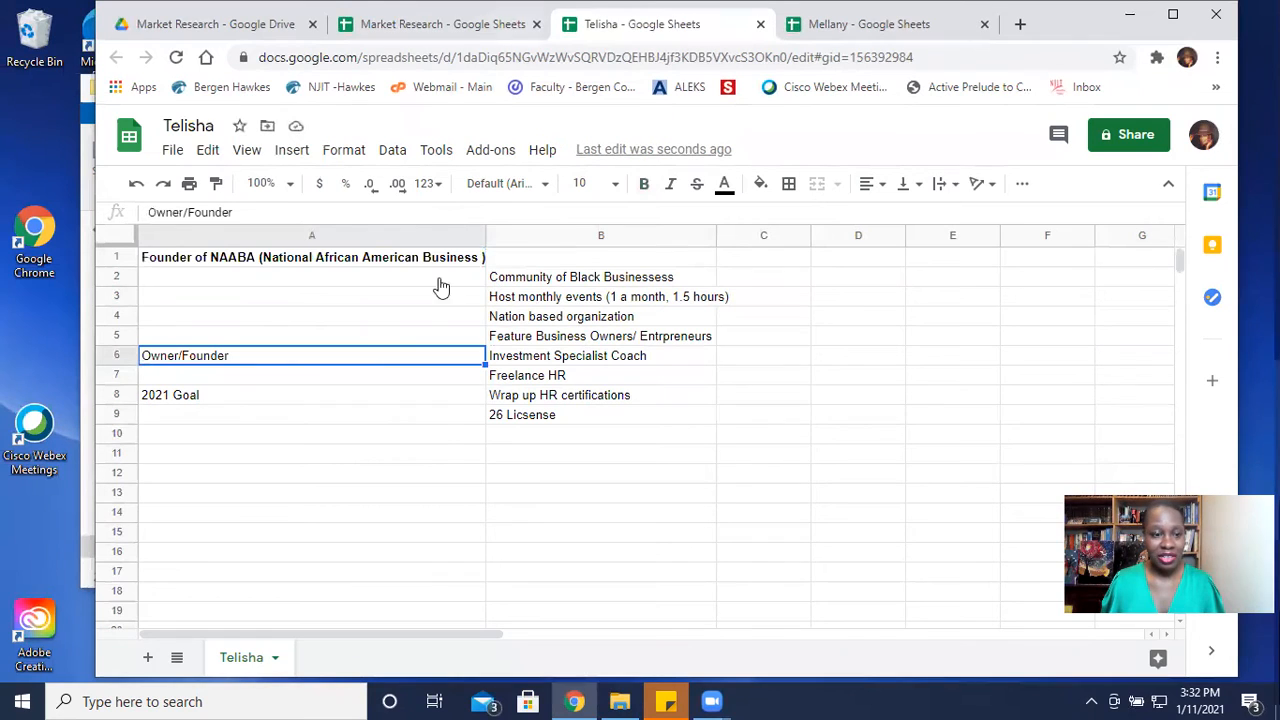
# - Move the renamed spreadsheet into the Market Research folder within CLO Consulting
pyautogui.click(267, 126)
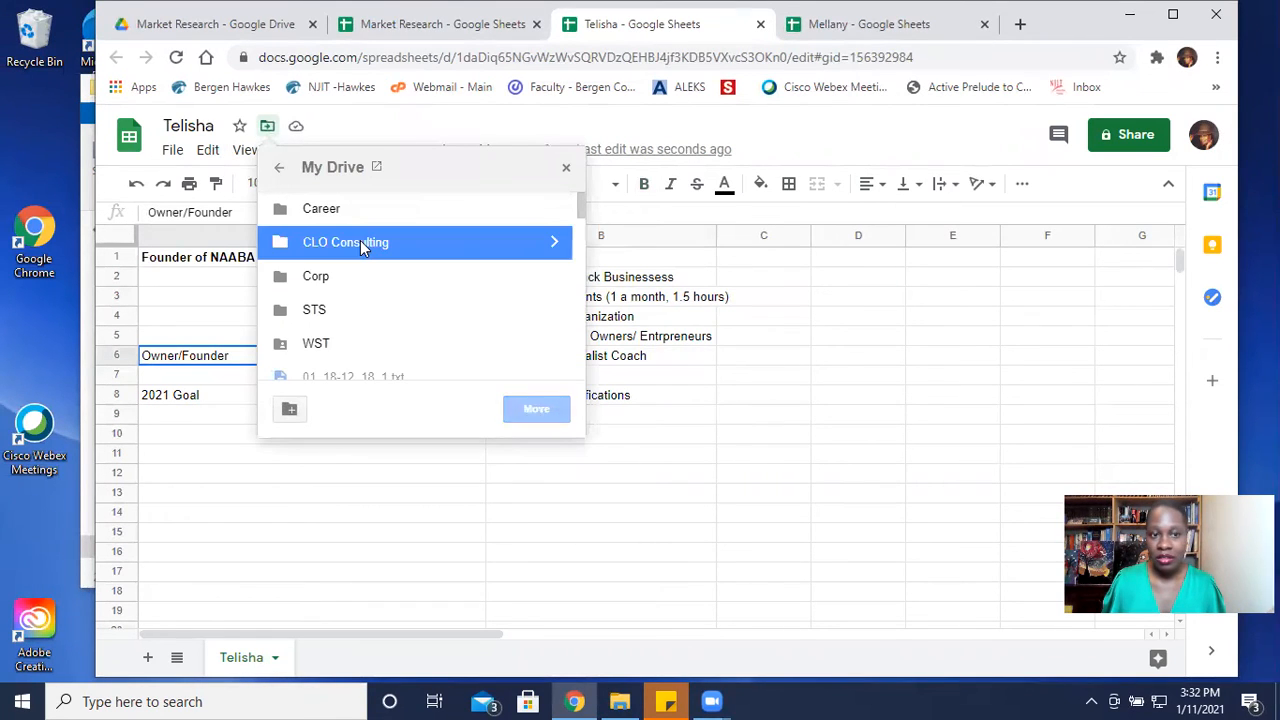
pyautogui.doubleClick(363, 244)
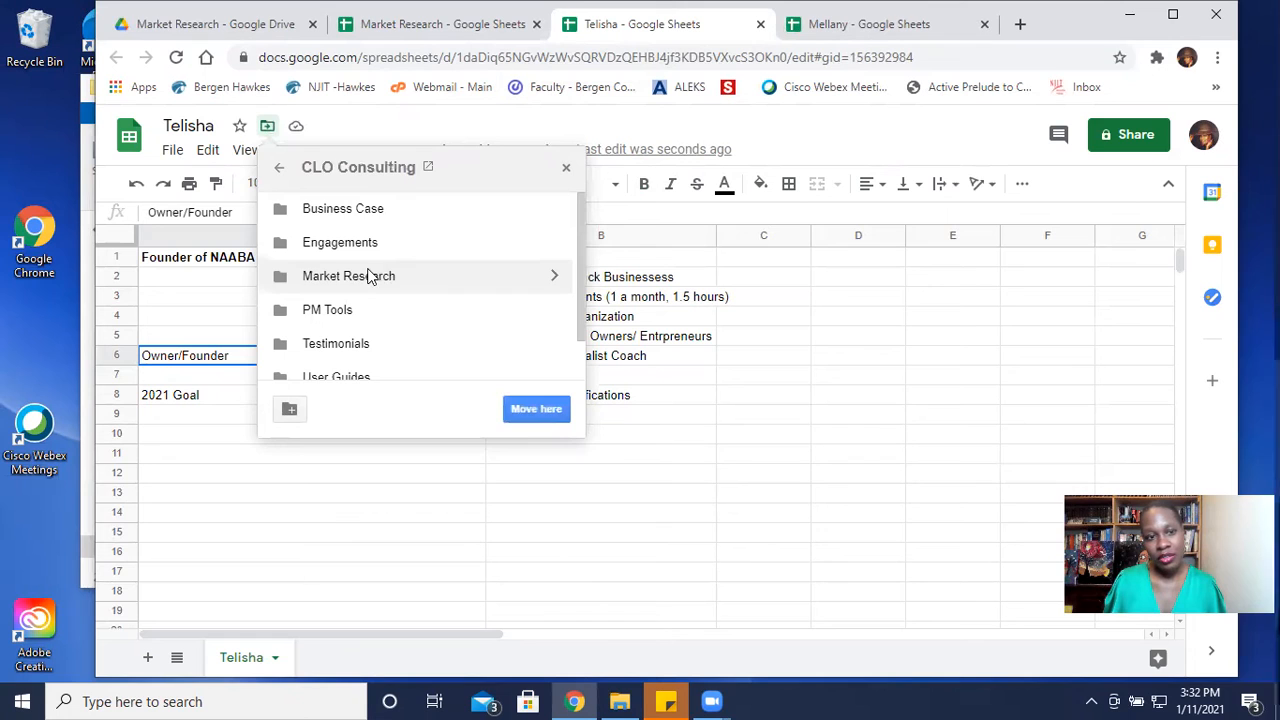
pyautogui.doubleClick(366, 275)
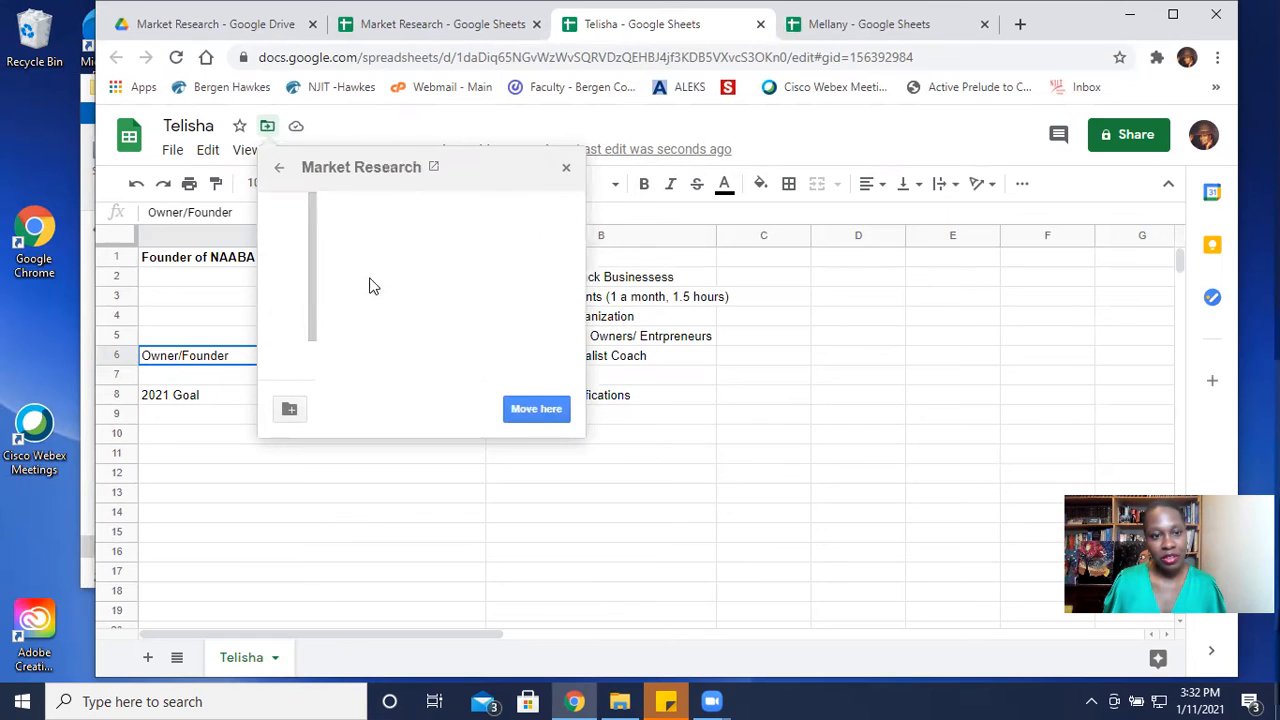
pyautogui.click(536, 410)
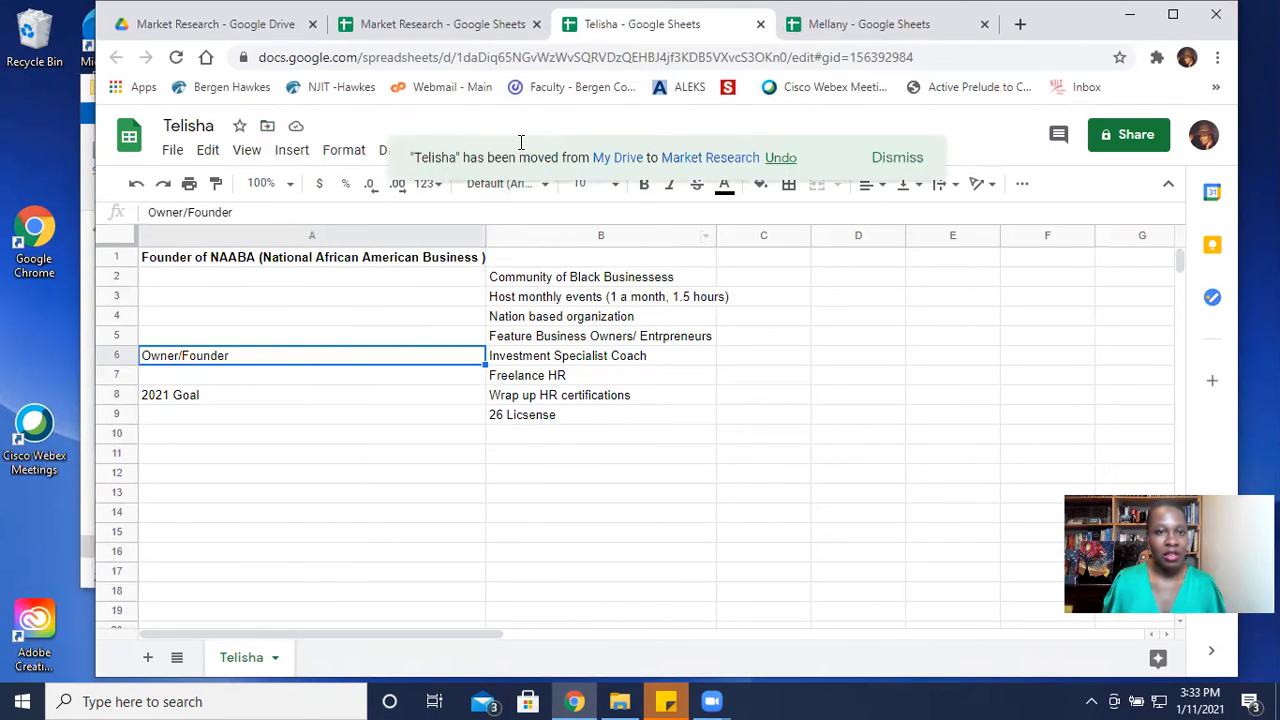
# - Close both copied interviewee spreadsheets and dismiss the copy confirmation in the Market Research spreadsheet
pyautogui.click(760, 24)
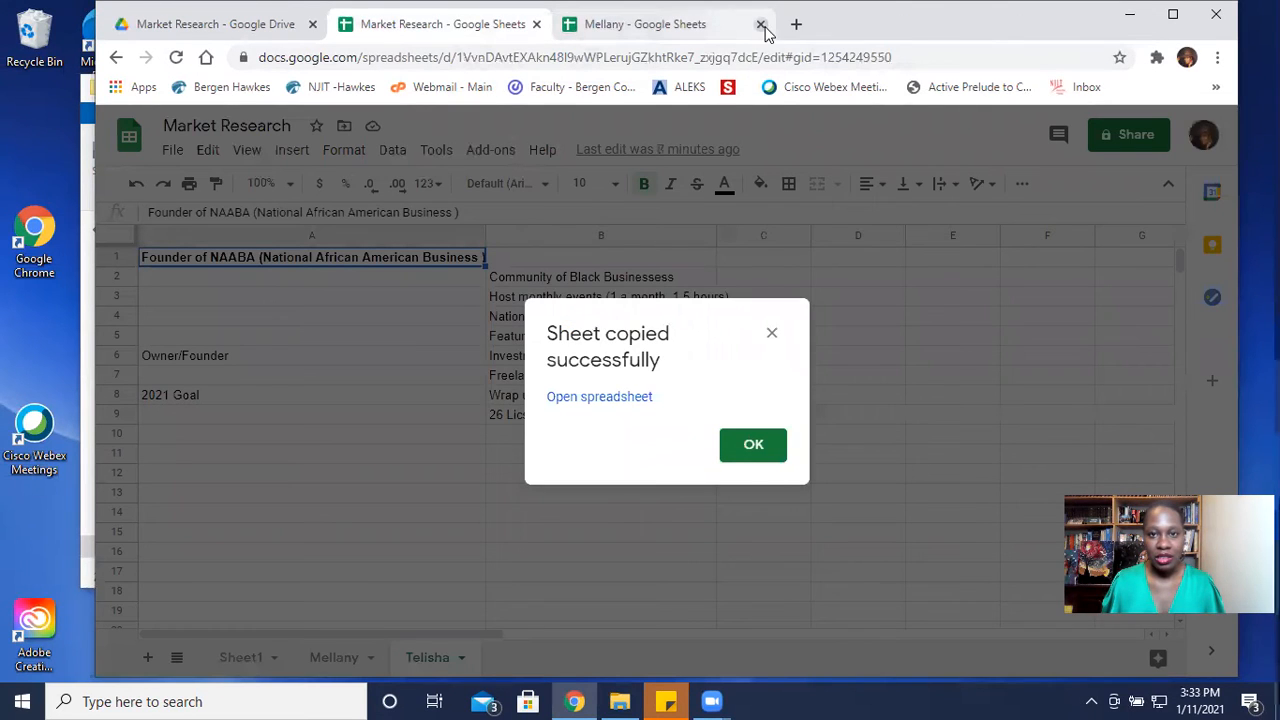
pyautogui.click(758, 447)
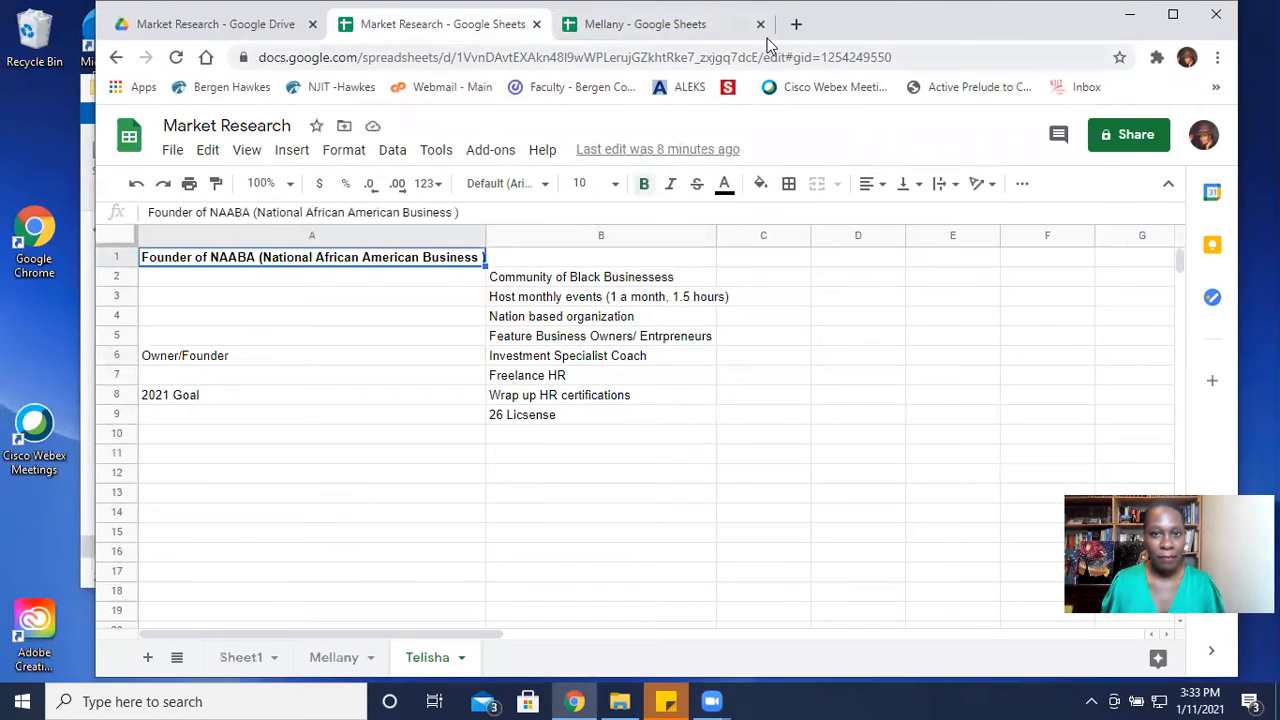
pyautogui.click(760, 24)
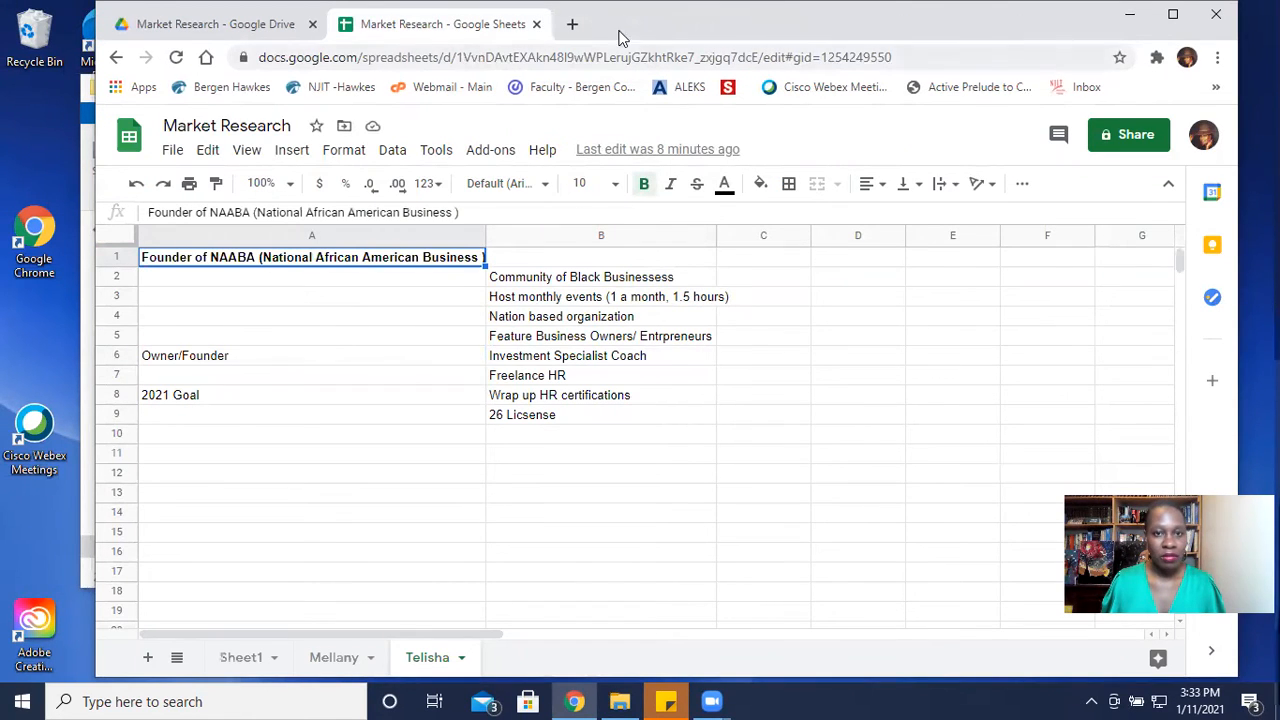
# - On Sheet1, copy the labels in A2:A4 and paste them transposed into row 1 starting at B1
pyautogui.click(240, 660)
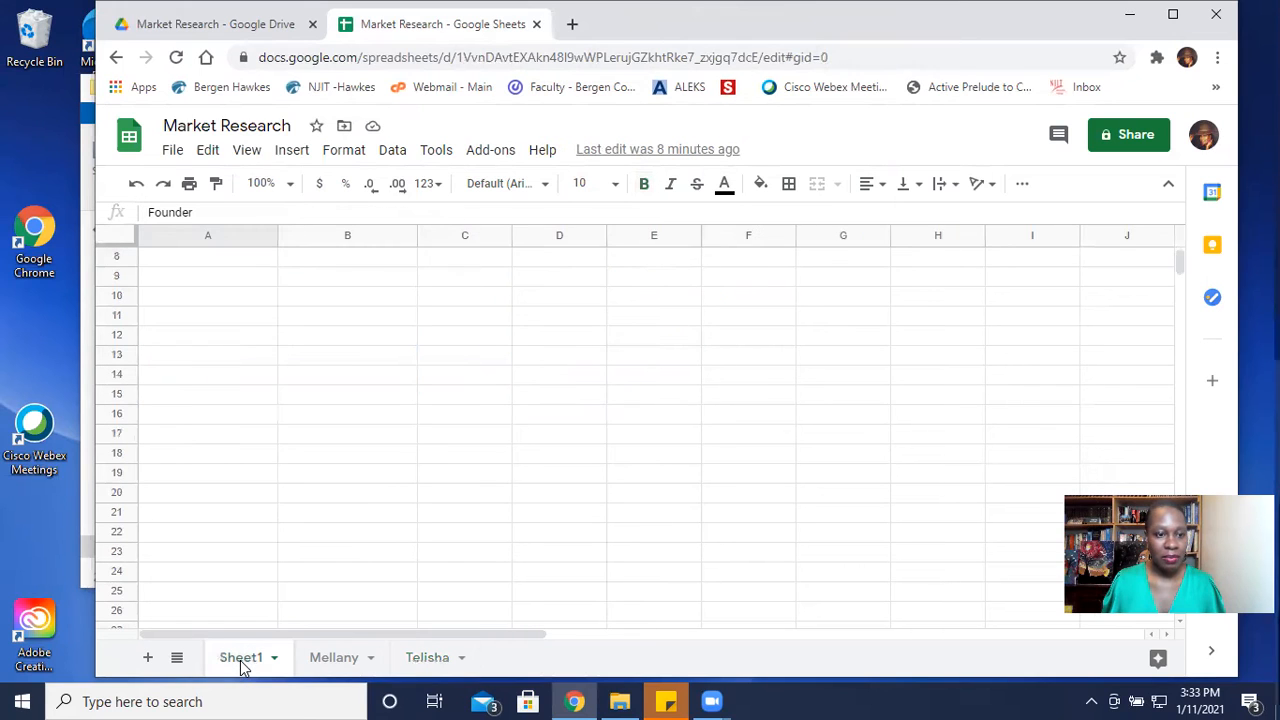
pyautogui.scroll(2, 215, 345)
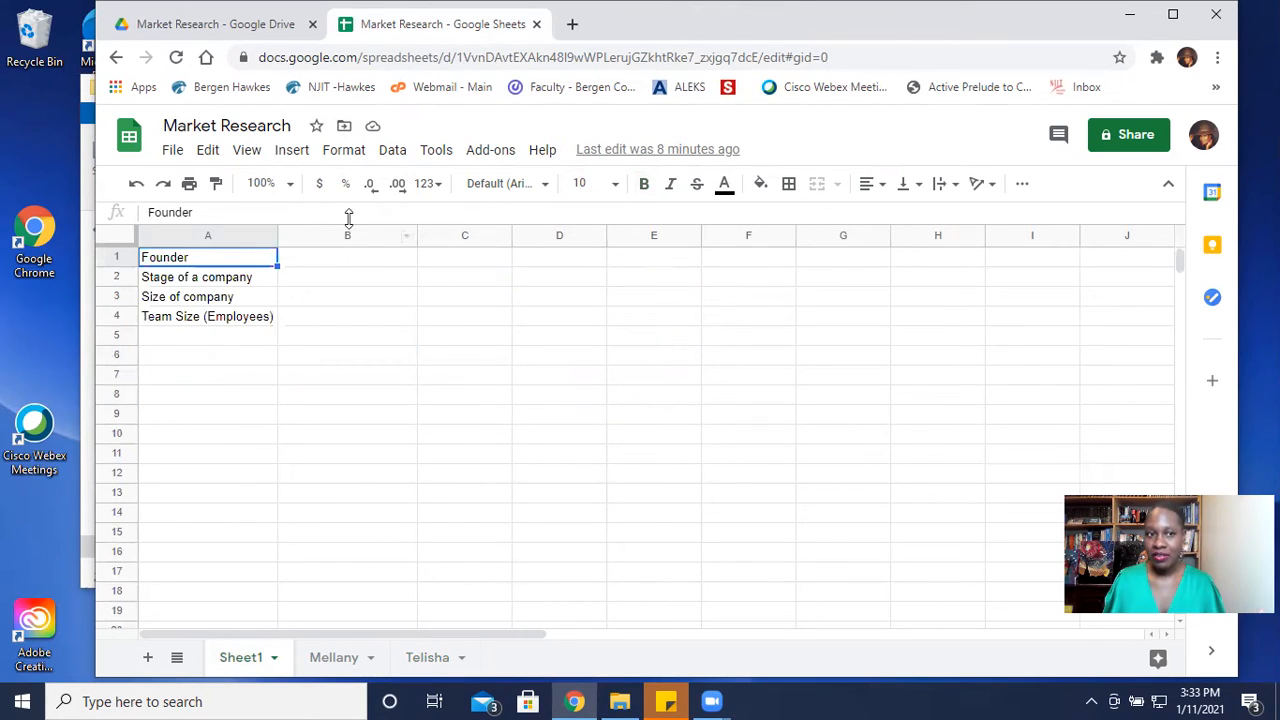
pyautogui.click(180, 283)
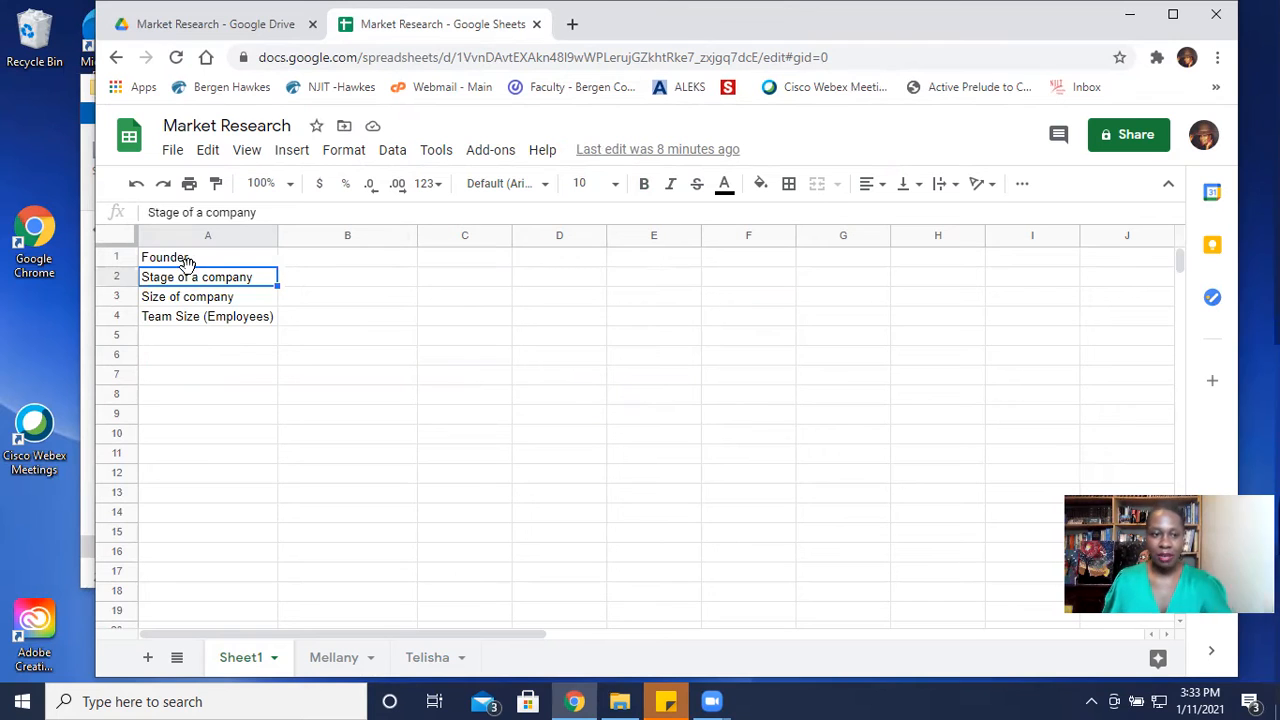
pyautogui.click(197, 262)
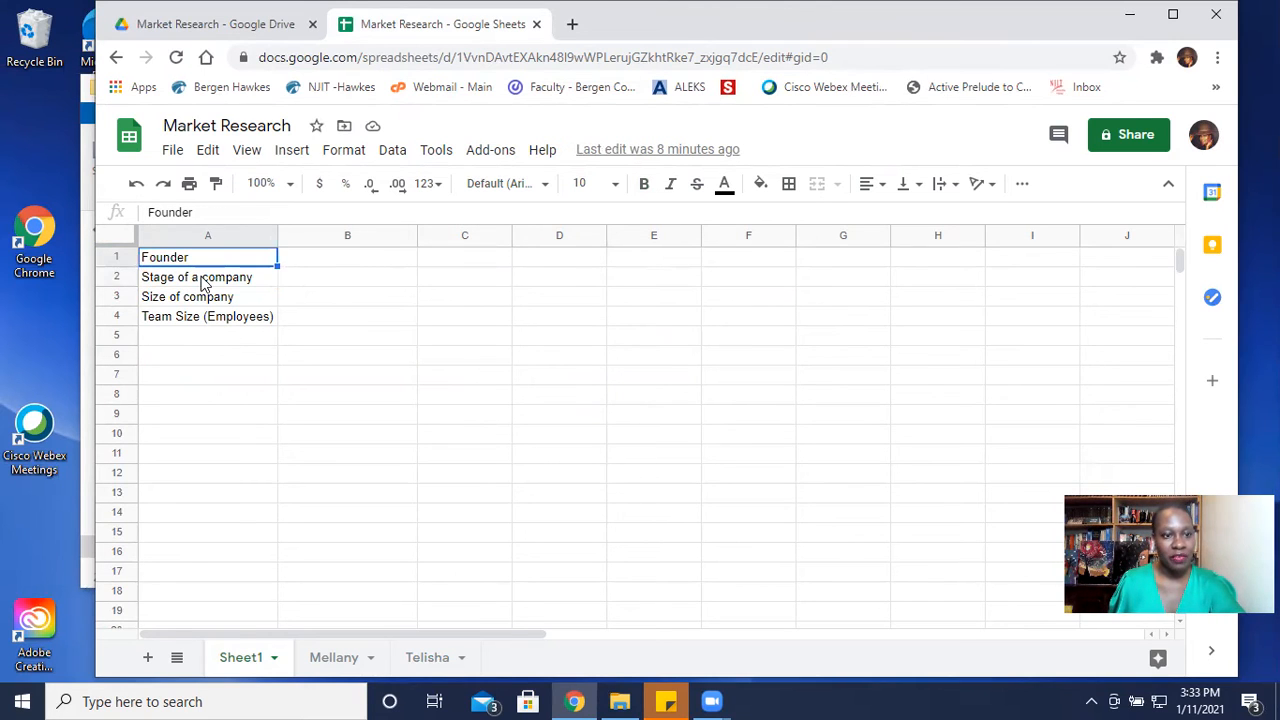
pyautogui.click(203, 280)
pyautogui.keyDown('shift'); pyautogui.click(212, 318); pyautogui.keyUp('shift')
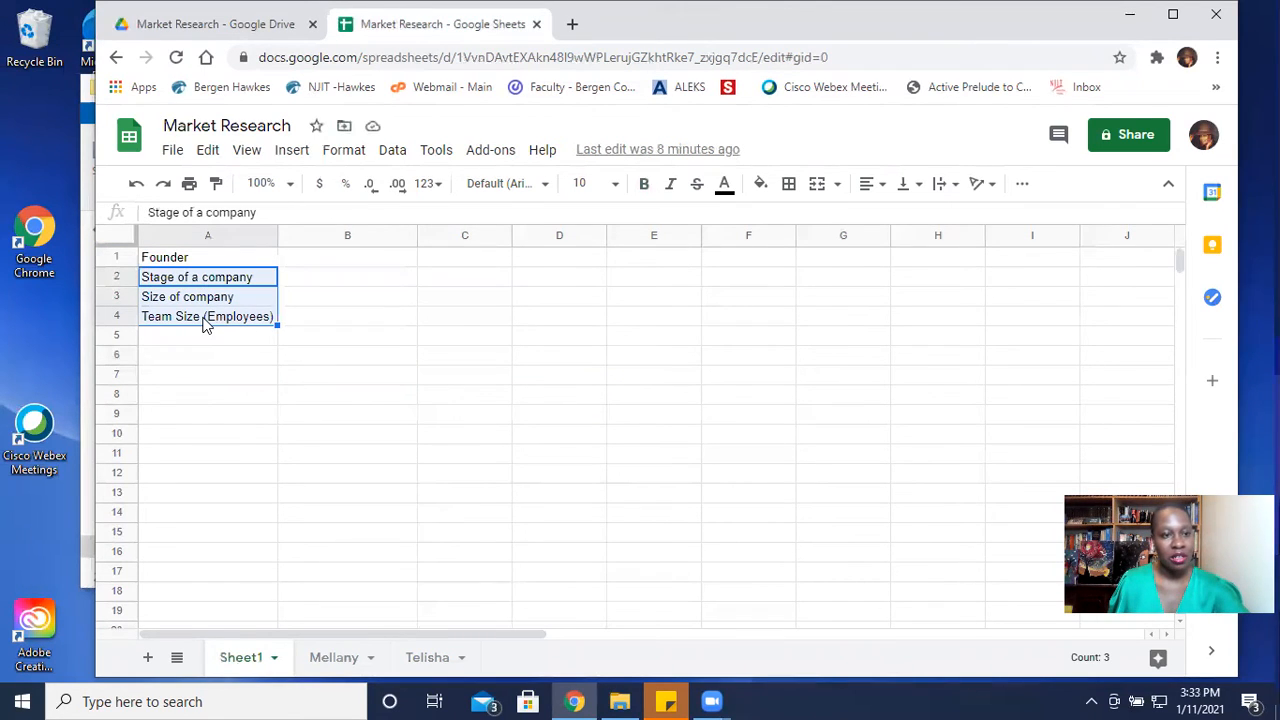
pyautogui.hotkey('ctrl', 'c')
pyautogui.rightClick(302, 259)
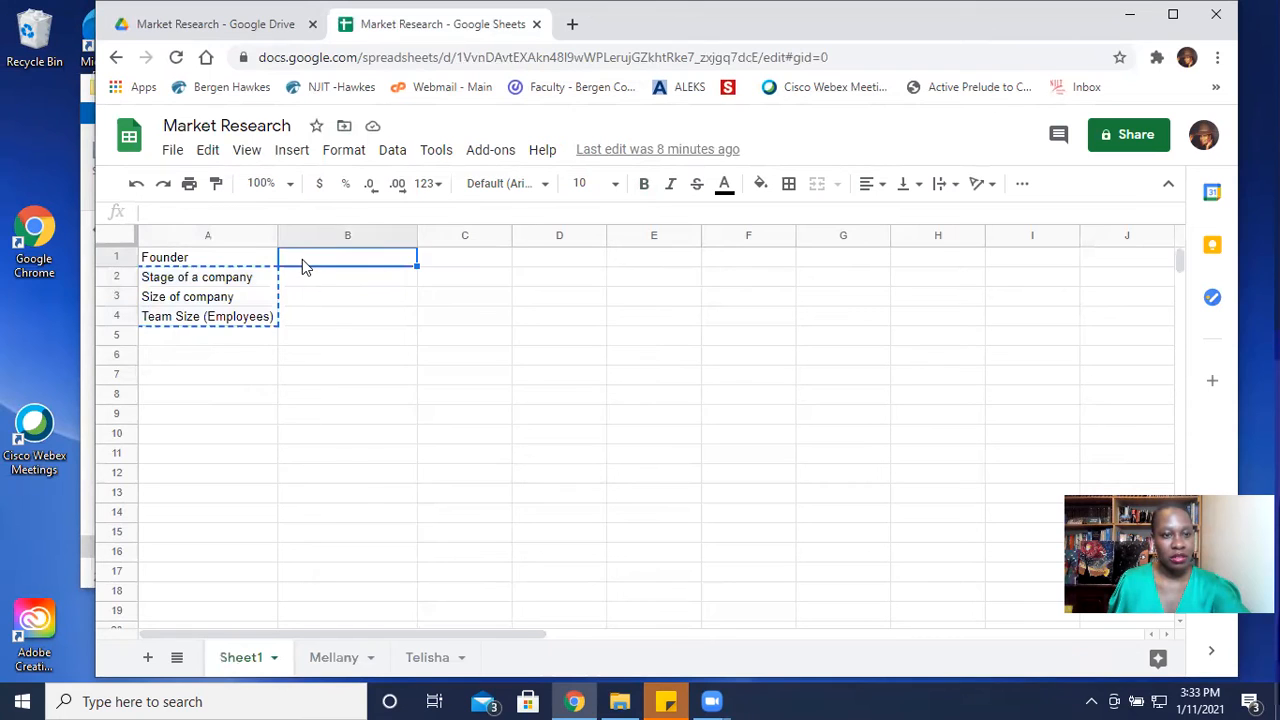
pyautogui.moveTo(350, 277)
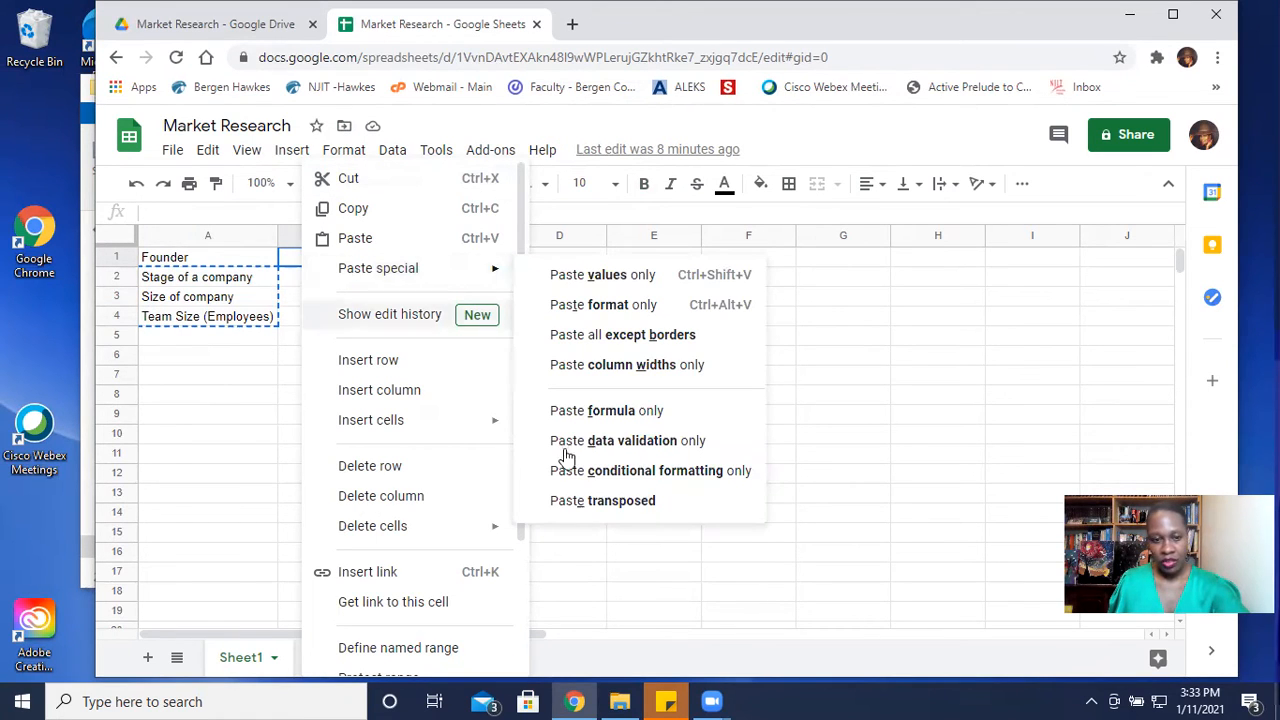
pyautogui.click(584, 502)
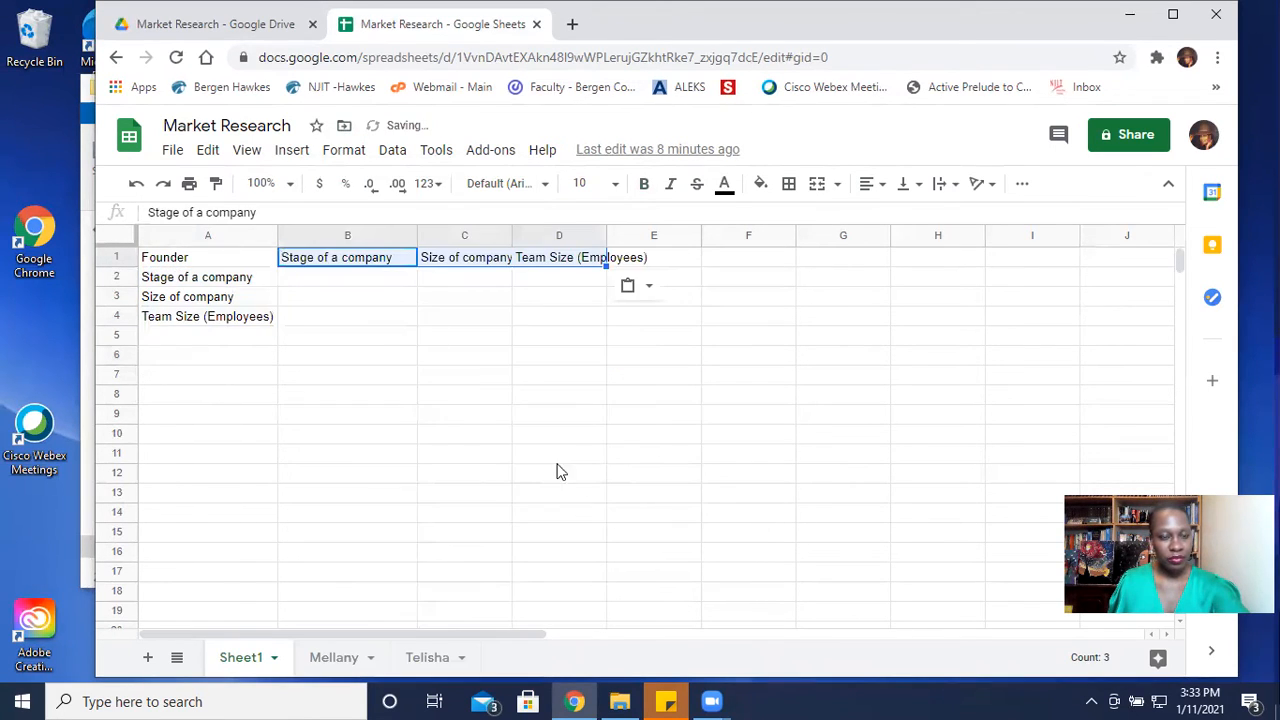
# - Clear the original stage, company size and team size labels from A2:A4
pyautogui.click(350, 318)
pyautogui.click(244, 279)
pyautogui.press('Delete')
pyautogui.press('Down')
pyautogui.press('Delete')
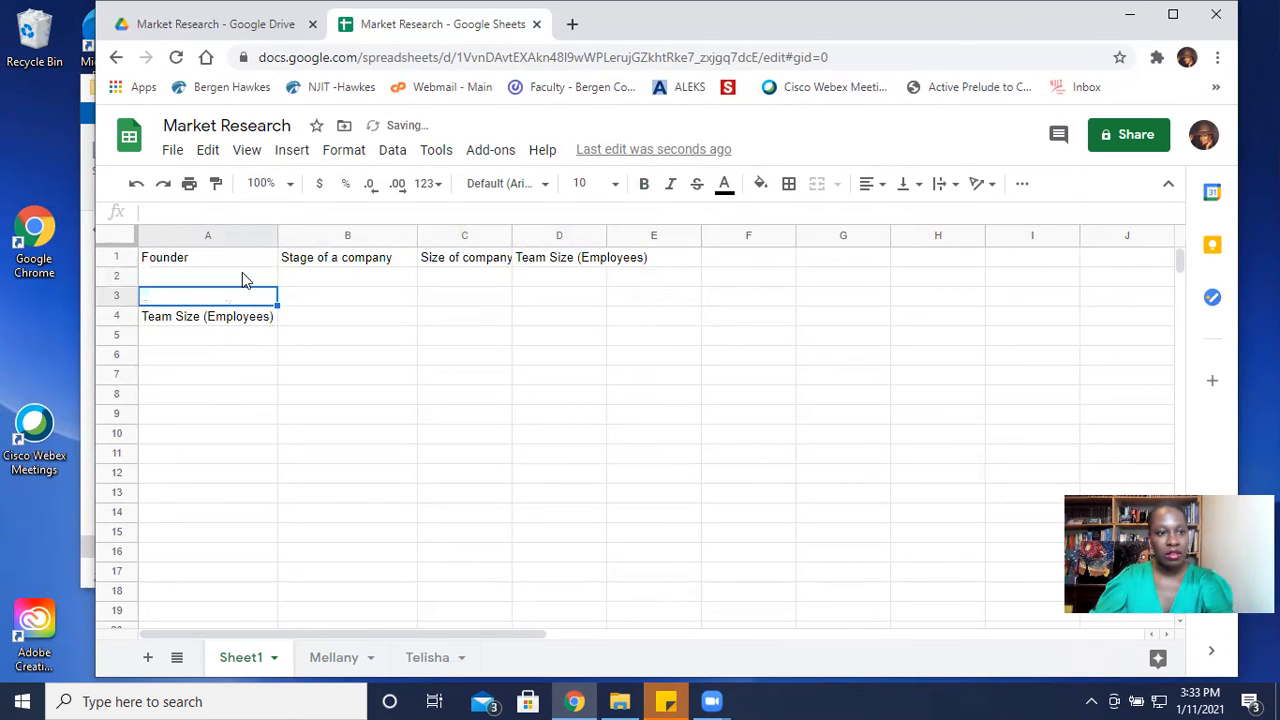
pyautogui.press('Down')
pyautogui.press('Delete')
pyautogui.press('Down')
pyautogui.press('Up')
pyautogui.press('Up')
pyautogui.press('Right')
pyautogui.press('Up')
pyautogui.press('Up')
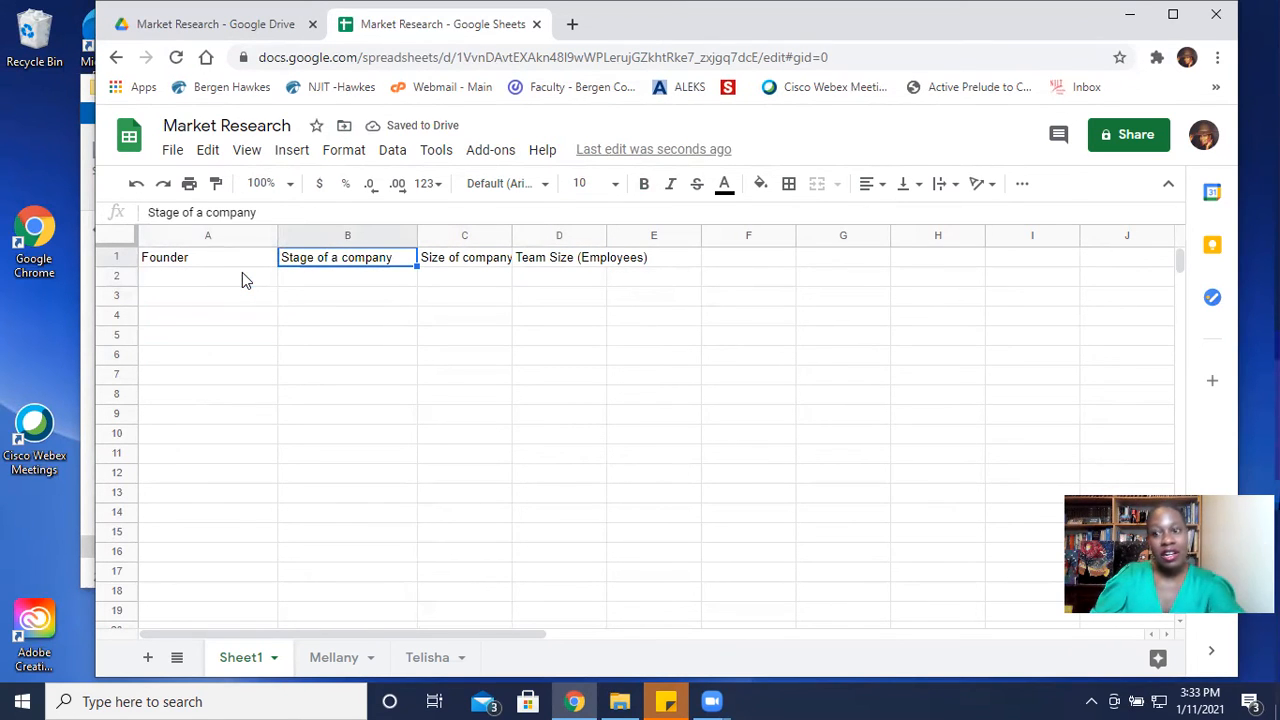
# - Fit the widths of columns C and D to their header text
pyautogui.press('Right')
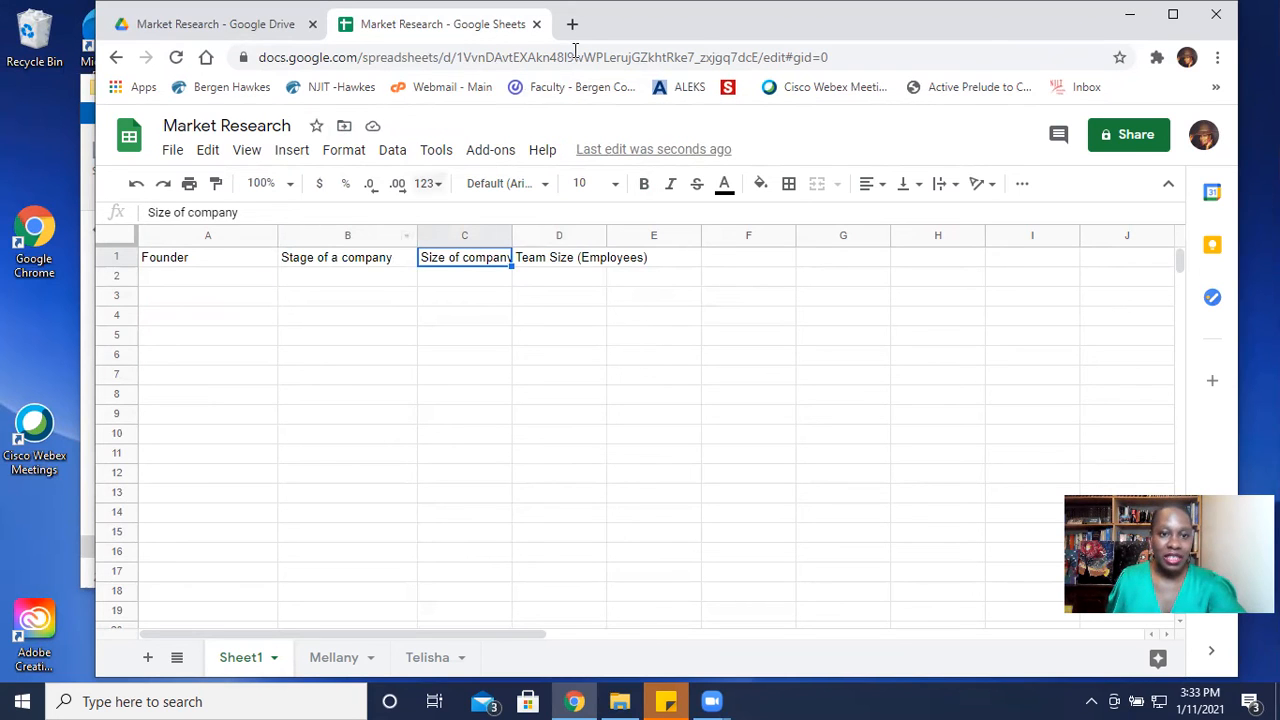
pyautogui.doubleClick(508, 237)
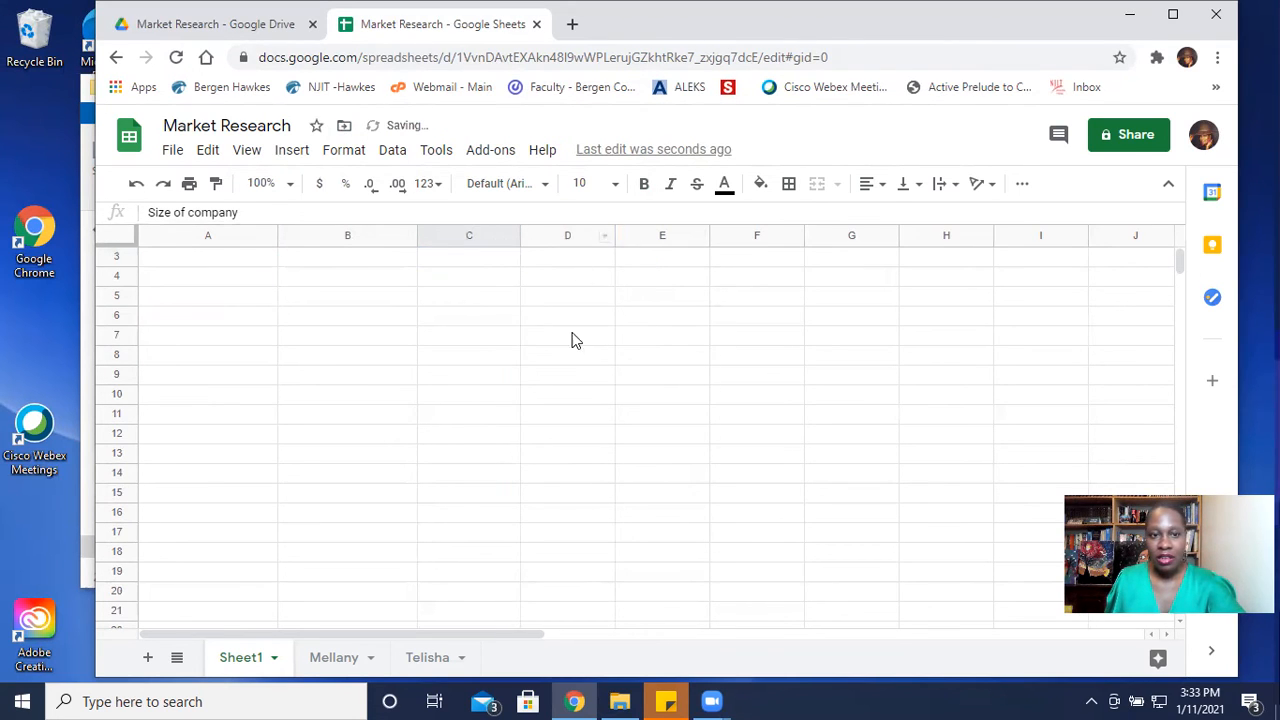
pyautogui.click(445, 283)
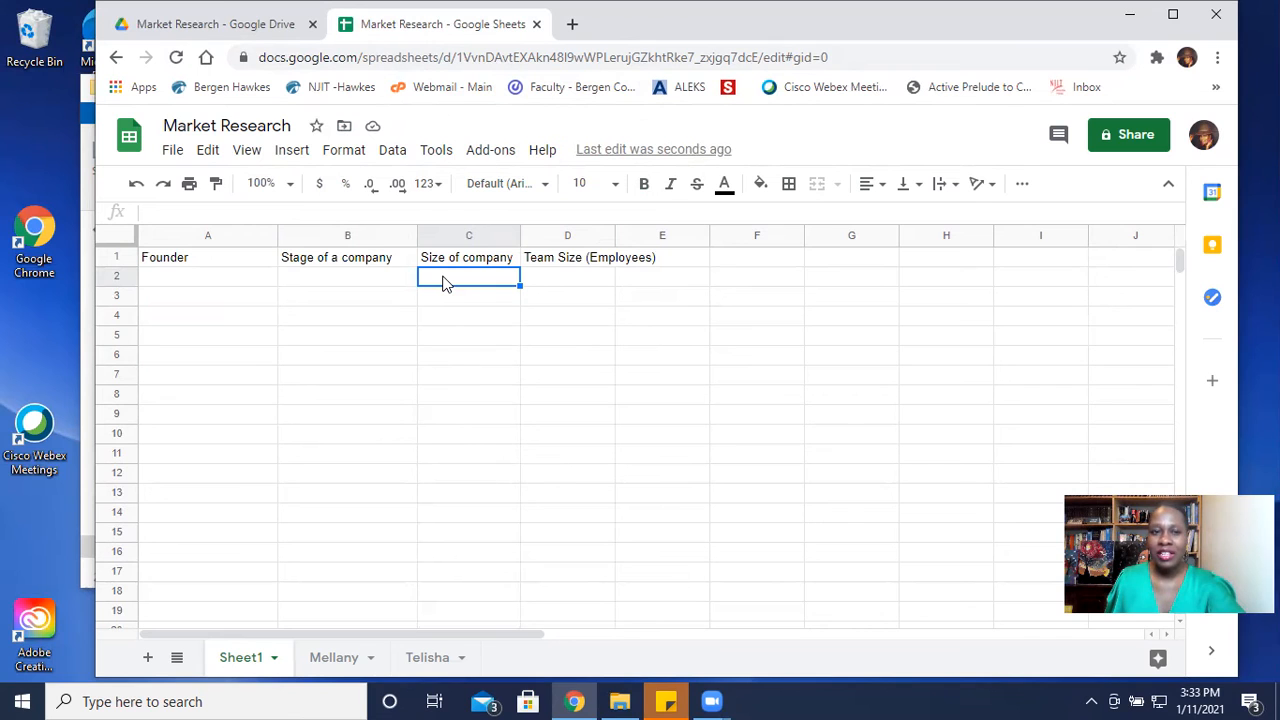
pyautogui.click(594, 282)
pyautogui.doubleClick(612, 233)
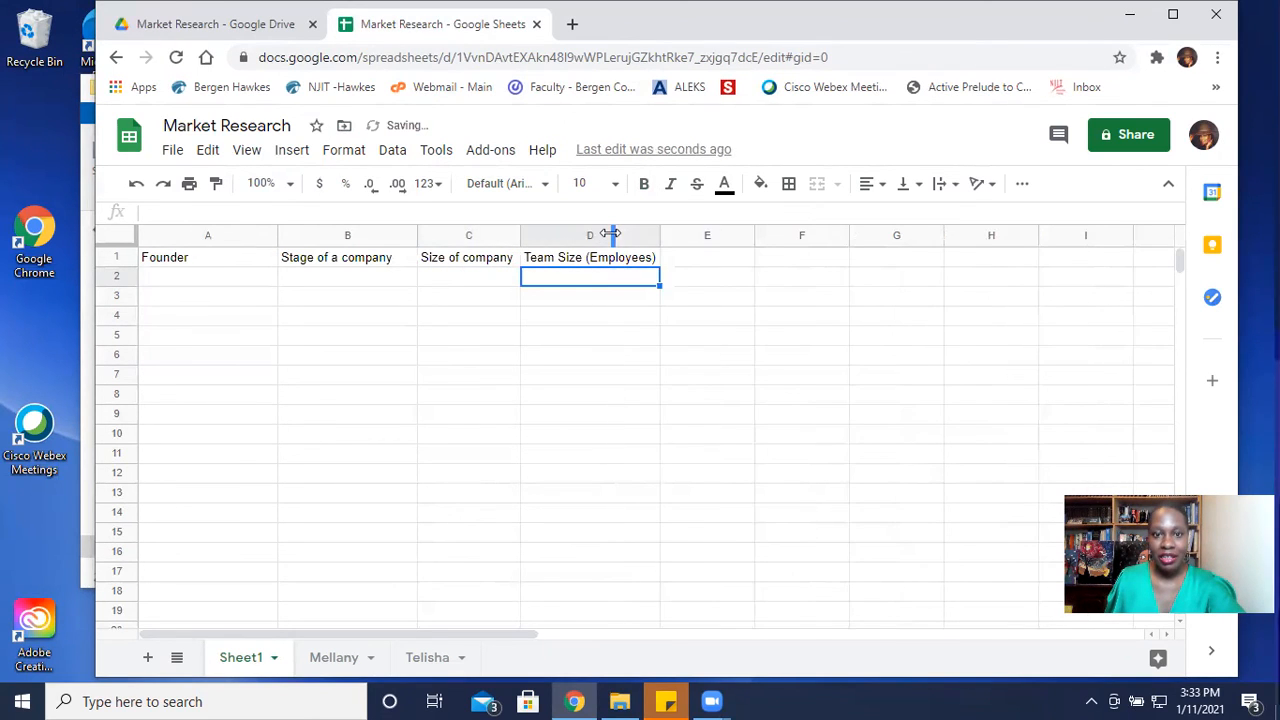
# - Fill the Founder column with JoyFitOne in A2, the KL contact's first name plus (KL) in A3, and the second sheet's name in A4
pyautogui.click(221, 279)
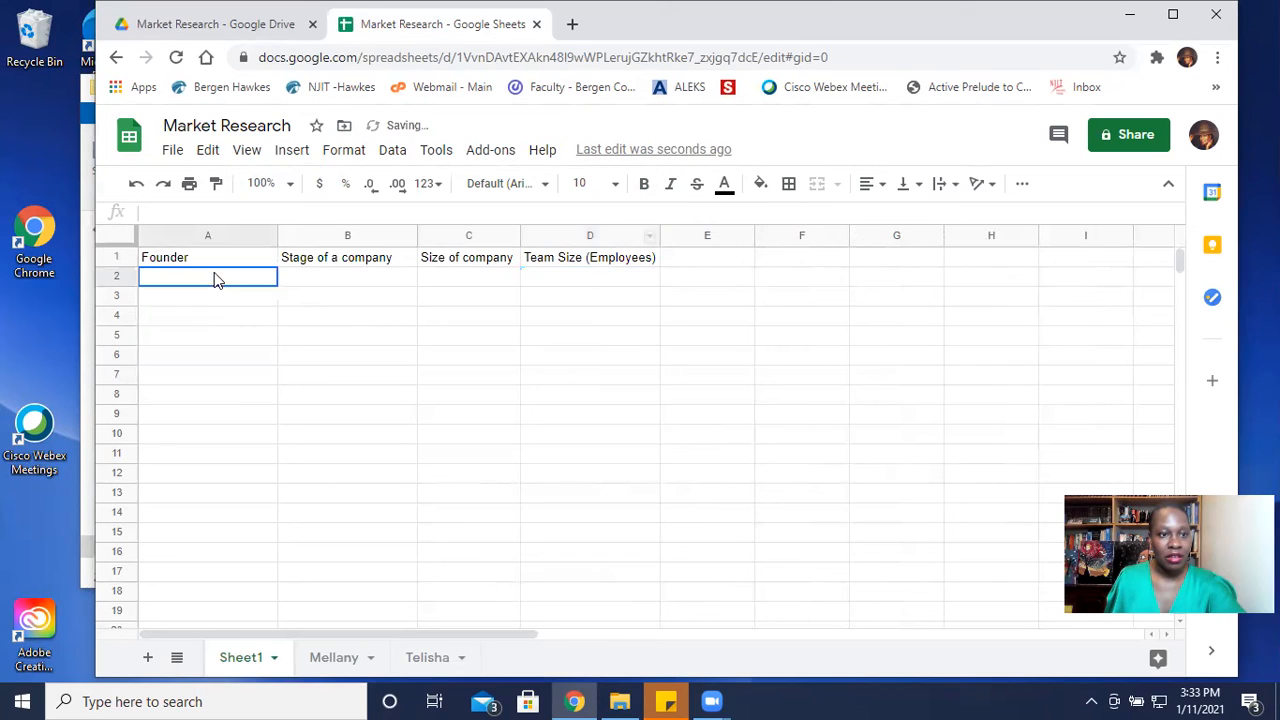
pyautogui.write('Jo')
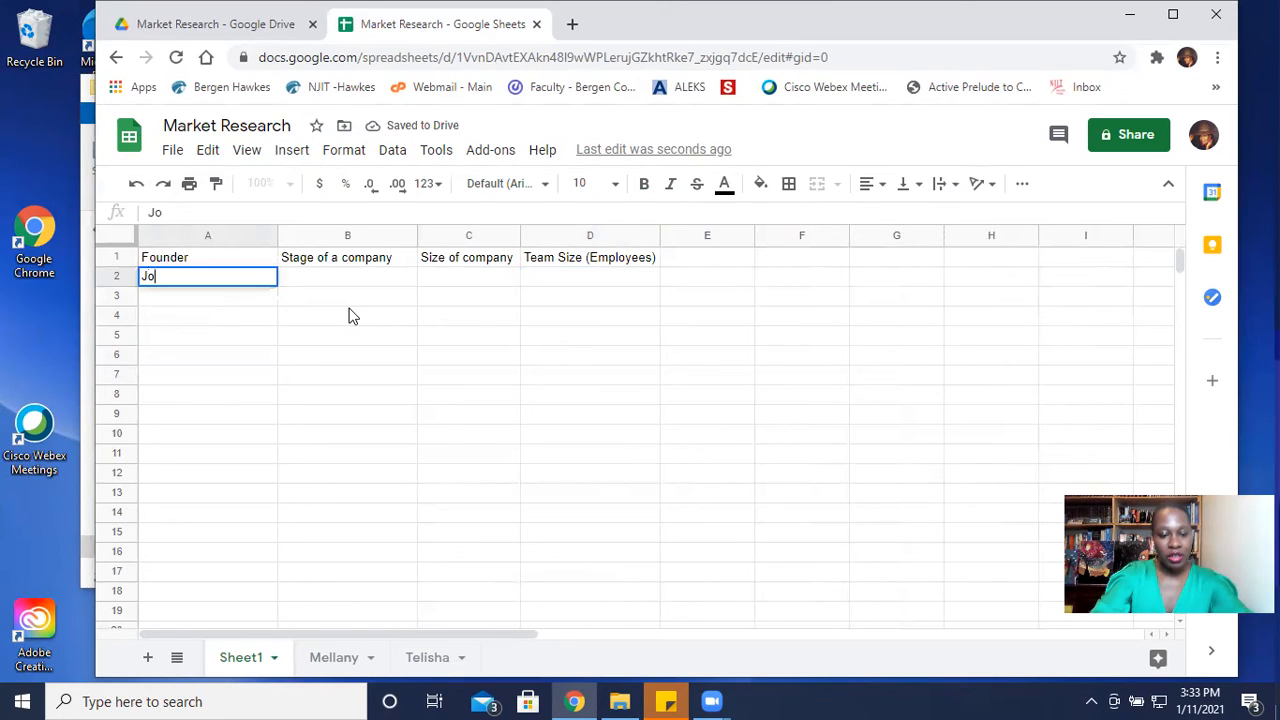
pyautogui.write('yFitOne')
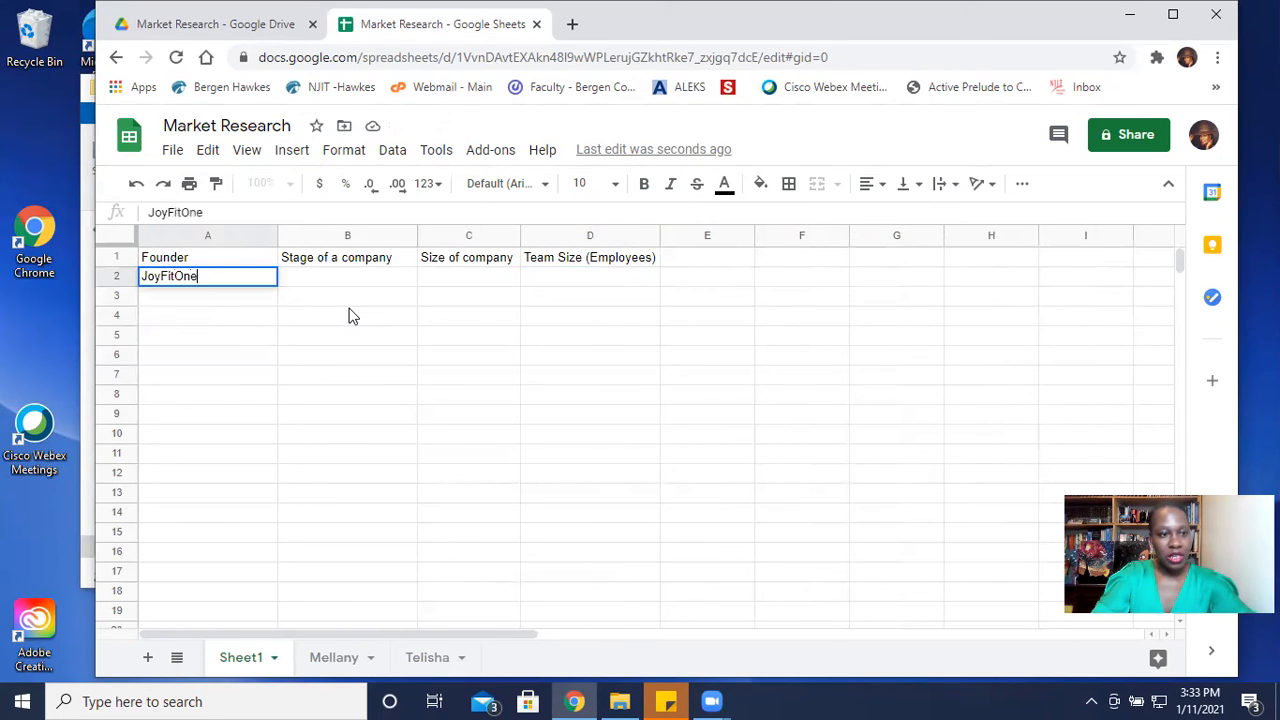
pyautogui.press('Return')
pyautogui.write('Cindy (')
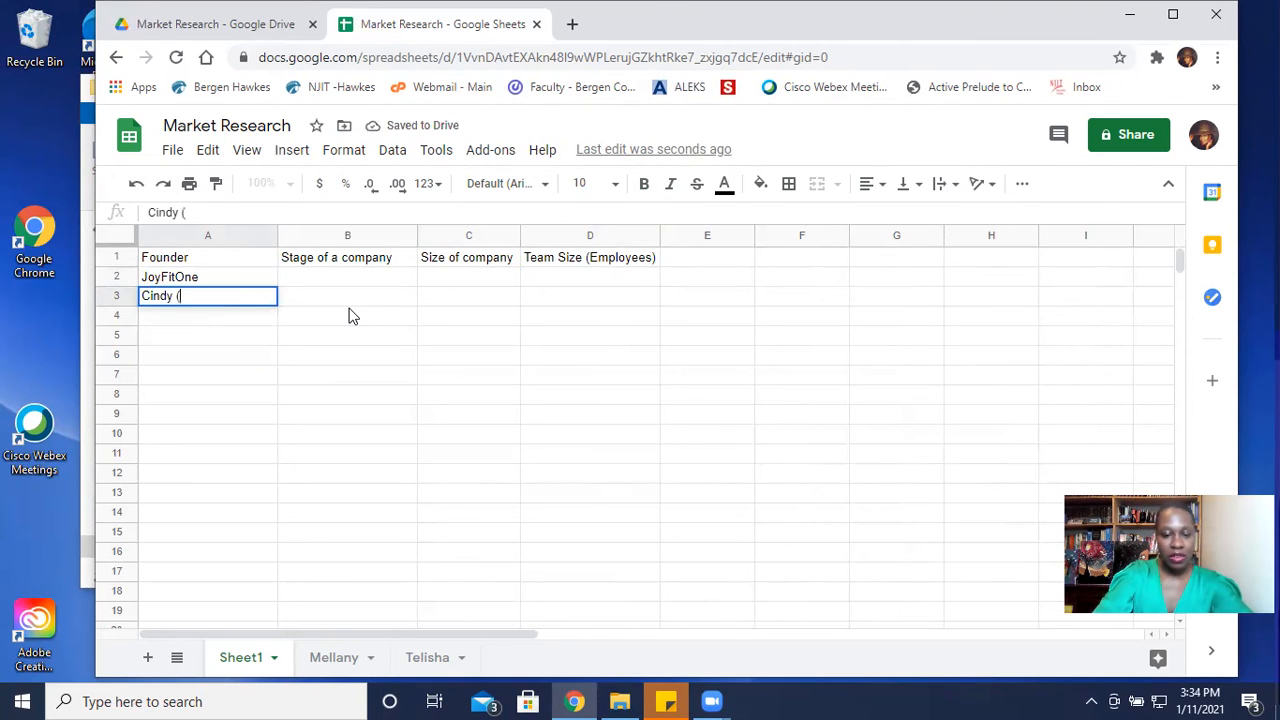
pyautogui.write('KL)')
pyautogui.press('Return')
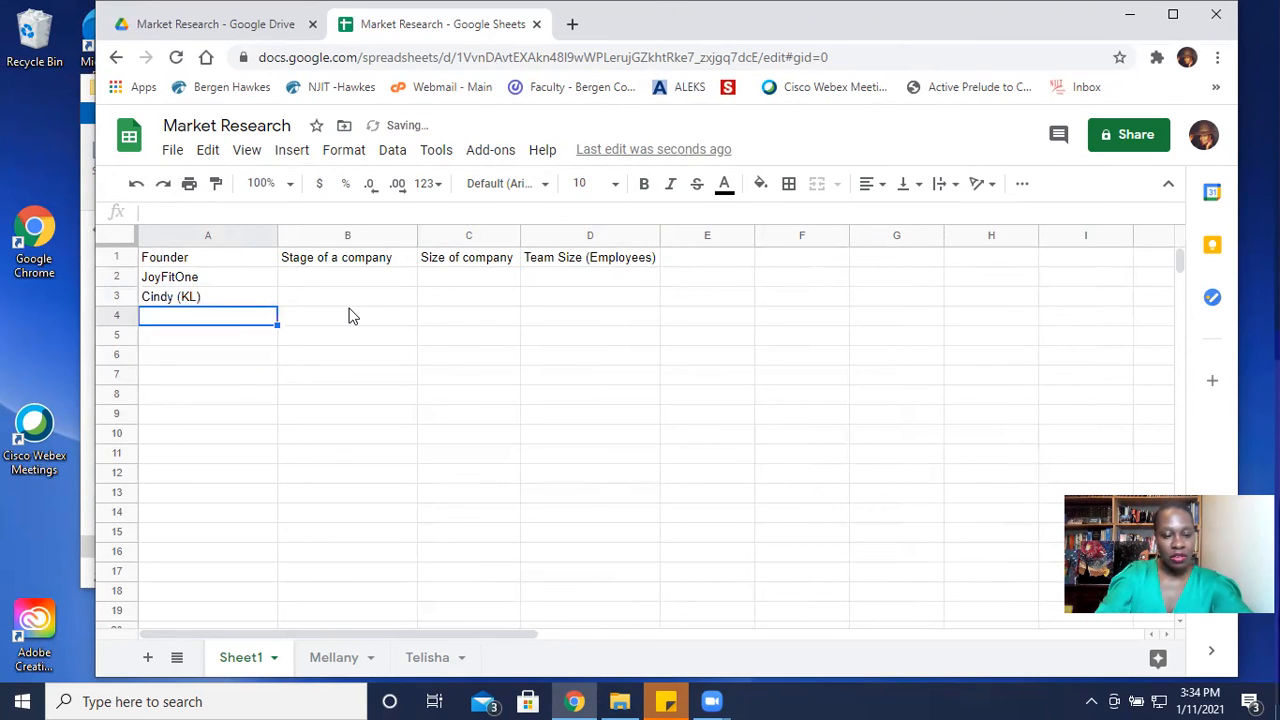
pyautogui.write('Me')
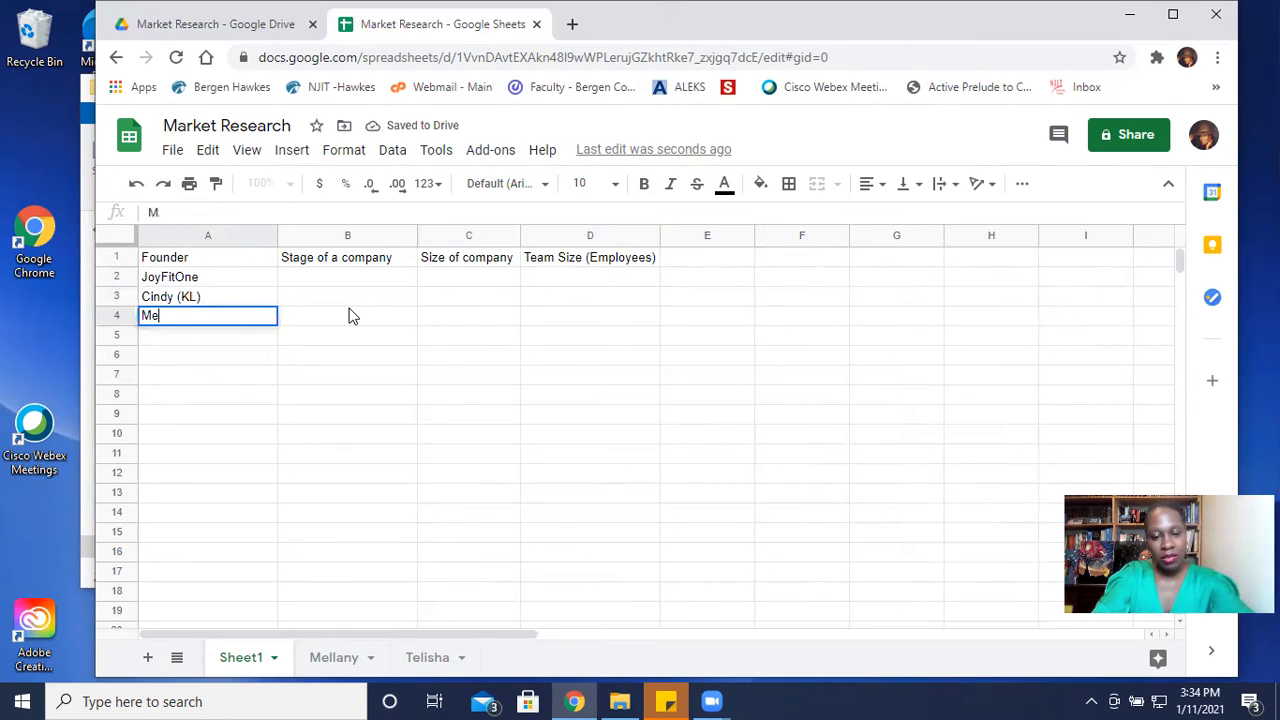
pyautogui.write('llany')
pyautogui.press('Return')
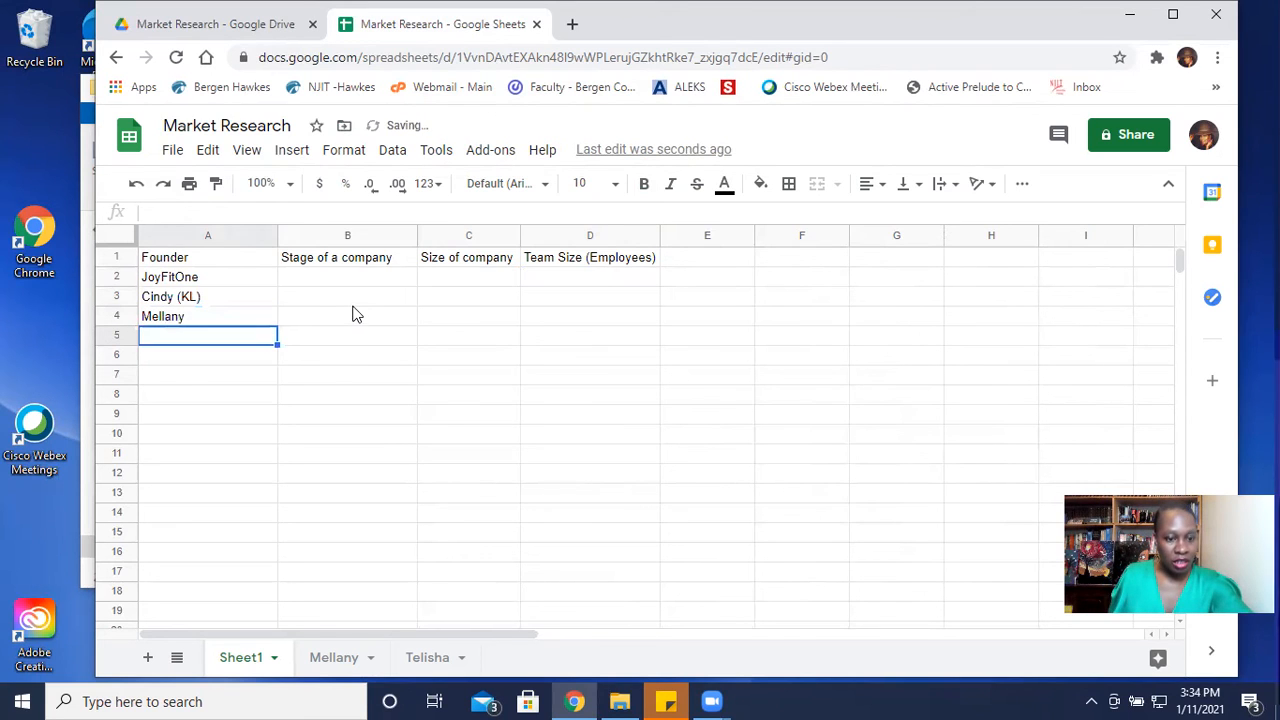
pyautogui.scroll(-1, 166, 329)
pyautogui.scroll(1, 191, 320)
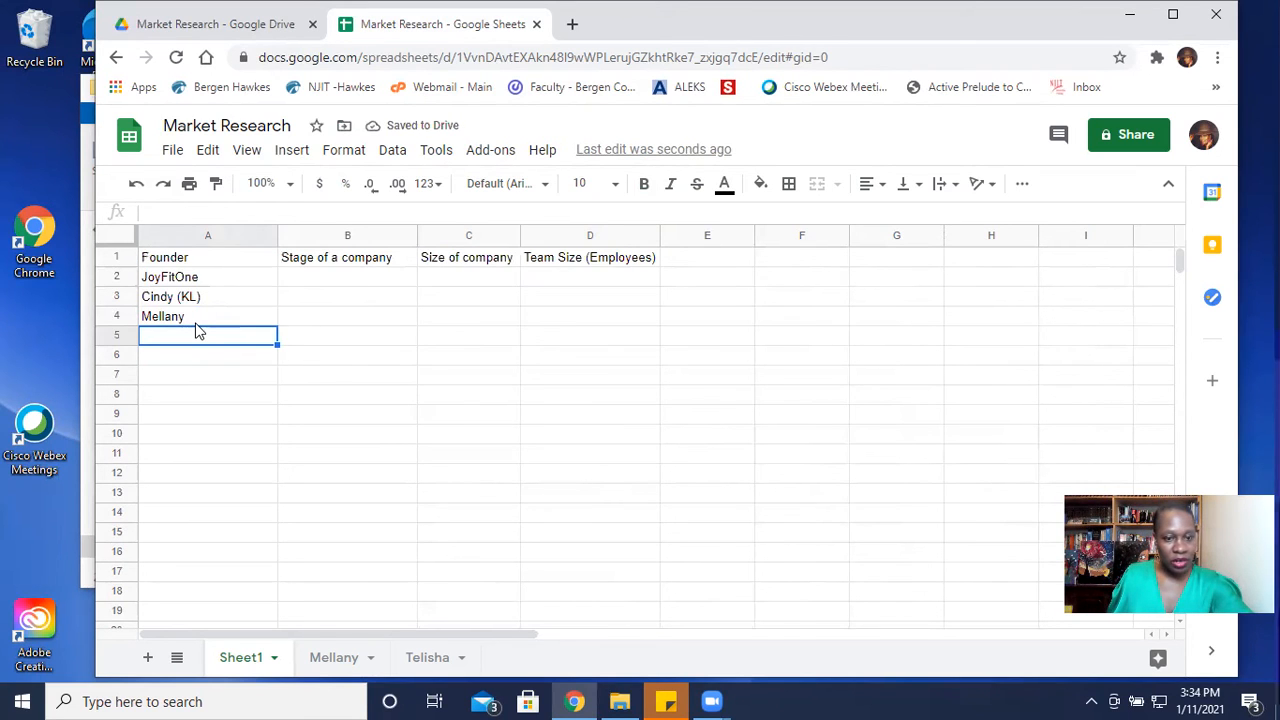
# - Enter the remaining interviewee sheet's name in A5 and insert one blank column before the Founder column
pyautogui.write('Teli')
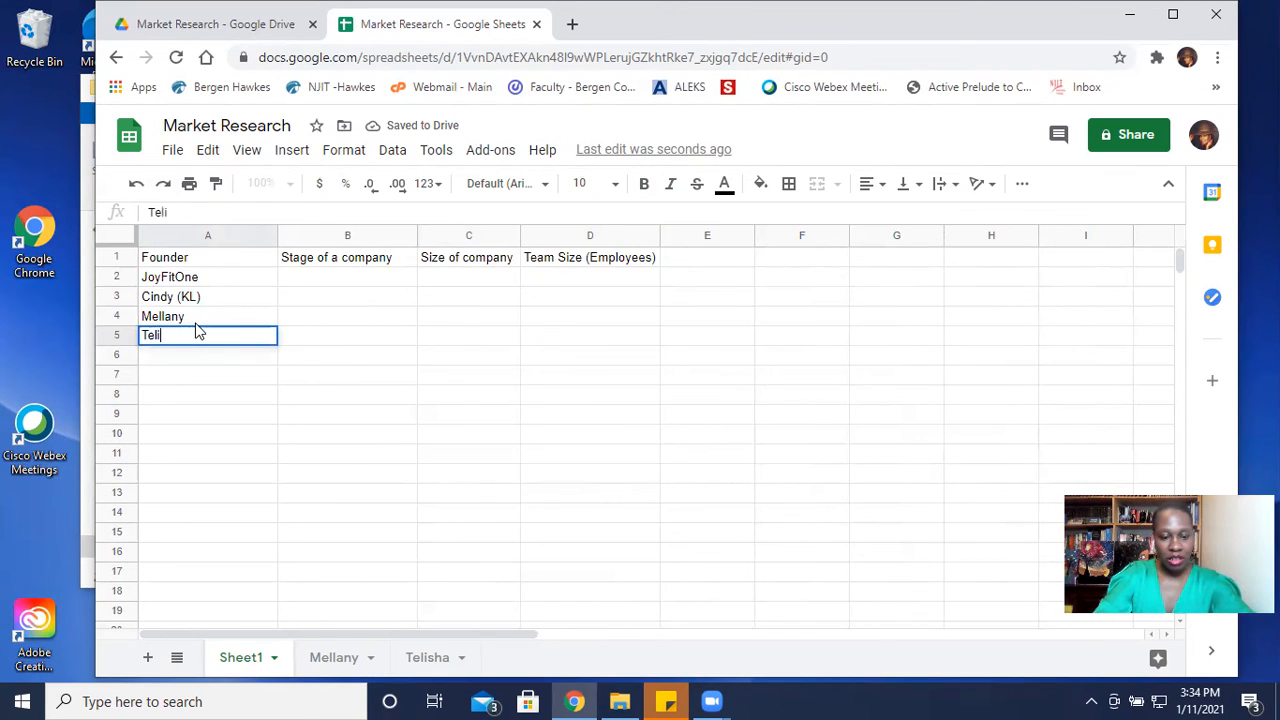
pyautogui.press('Return')
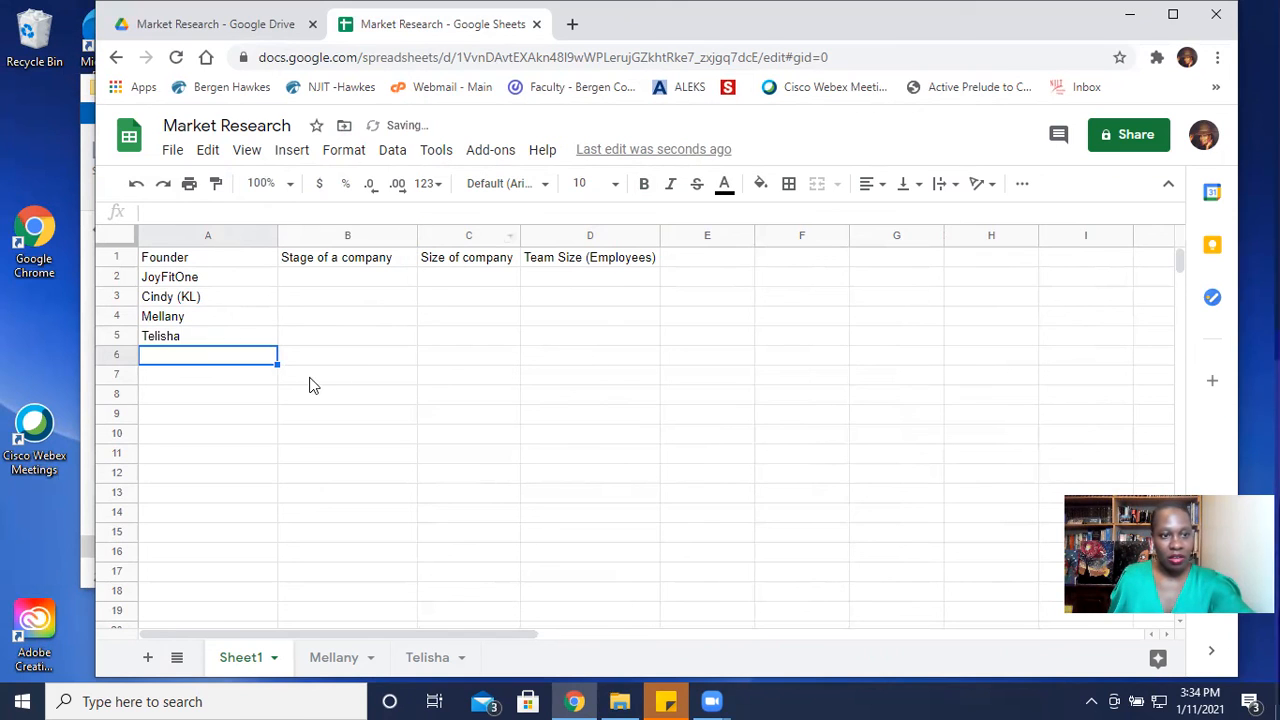
pyautogui.click(238, 296)
pyautogui.rightClick(179, 241)
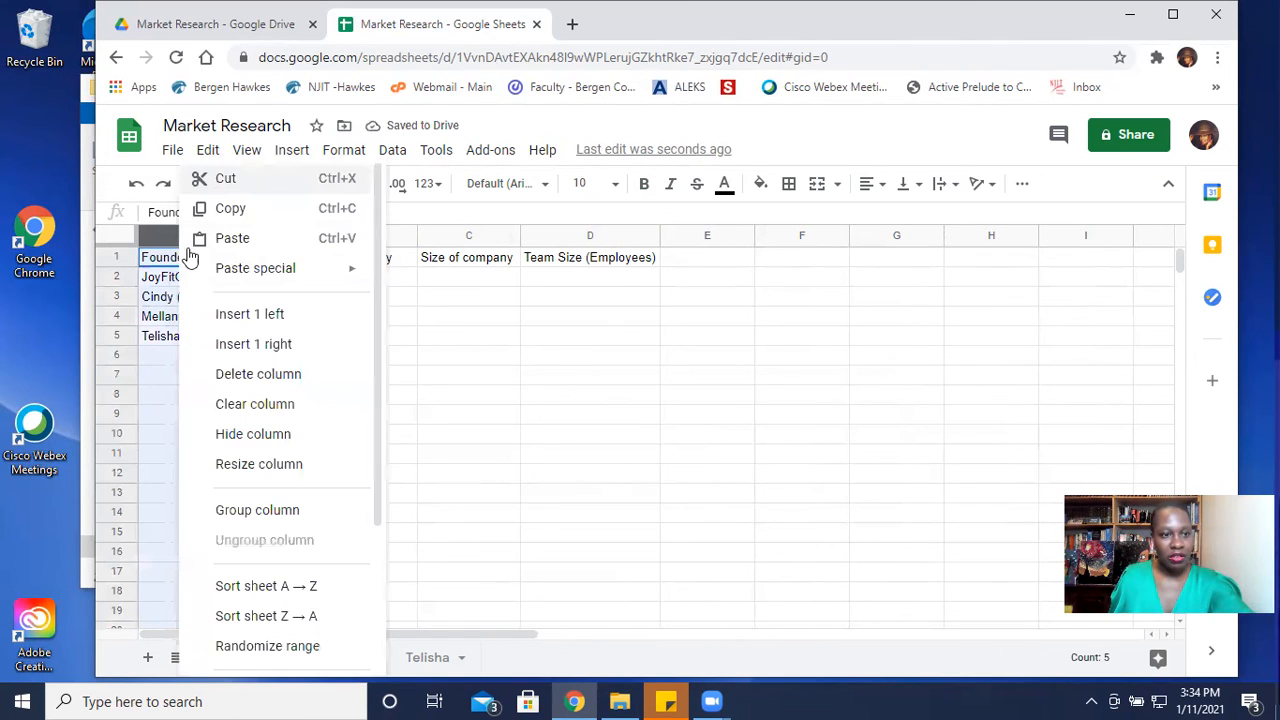
pyautogui.click(258, 316)
# - Number the founders 1 to 4 in A2:A5 and fit column A's width to the numbers
pyautogui.click(222, 277)
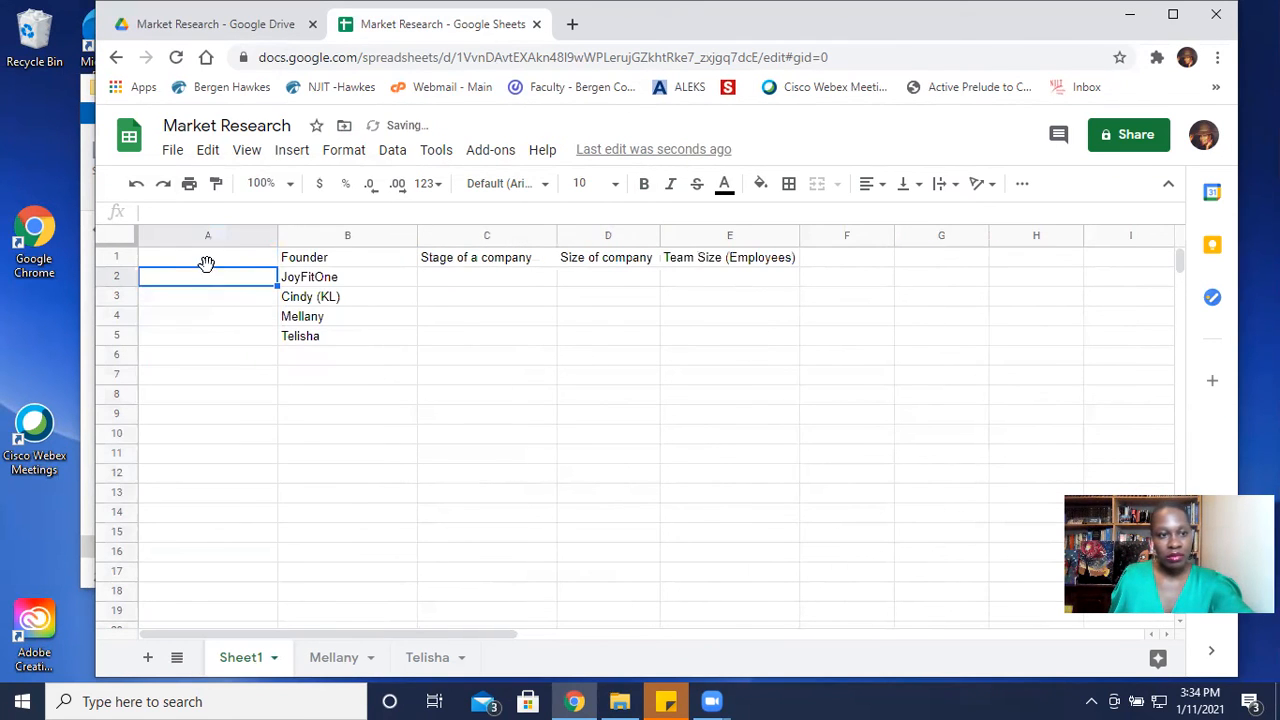
pyautogui.write('1')
pyautogui.press('Return')
pyautogui.write('2')
pyautogui.press('Return')
pyautogui.write('3')
pyautogui.press('Return')
pyautogui.write('4')
pyautogui.press('Return')
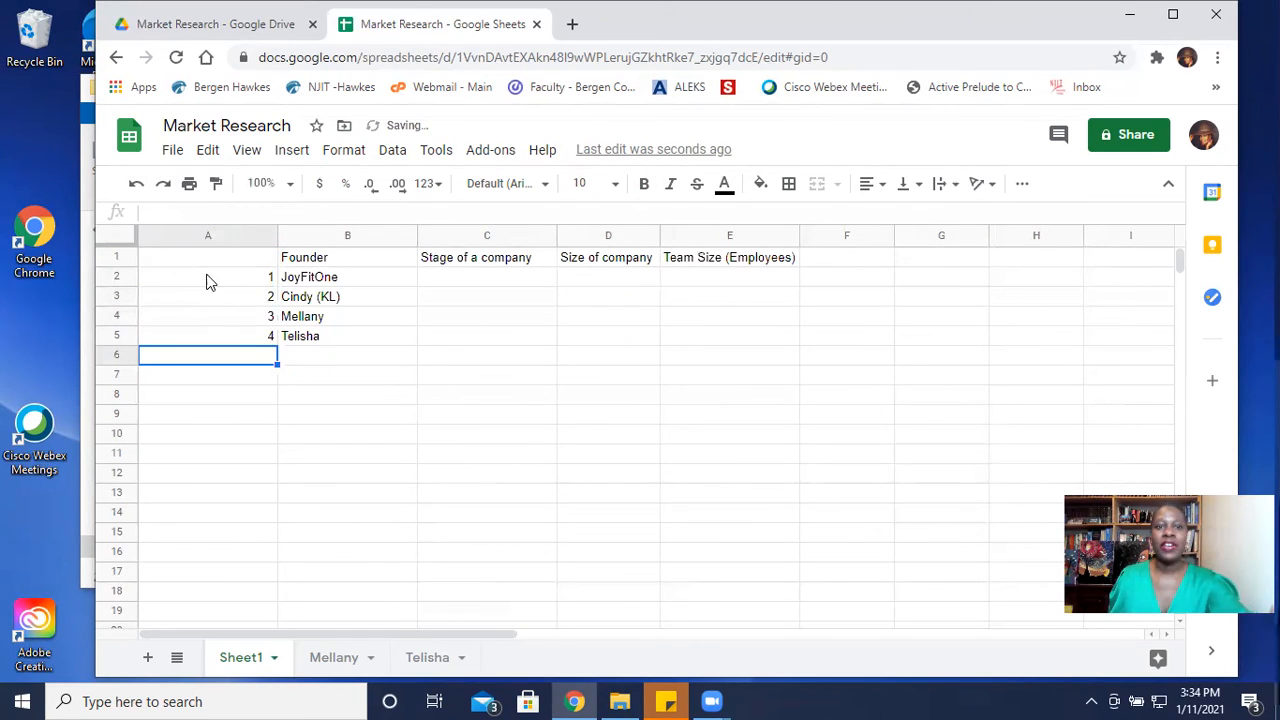
pyautogui.doubleClick(275, 233)
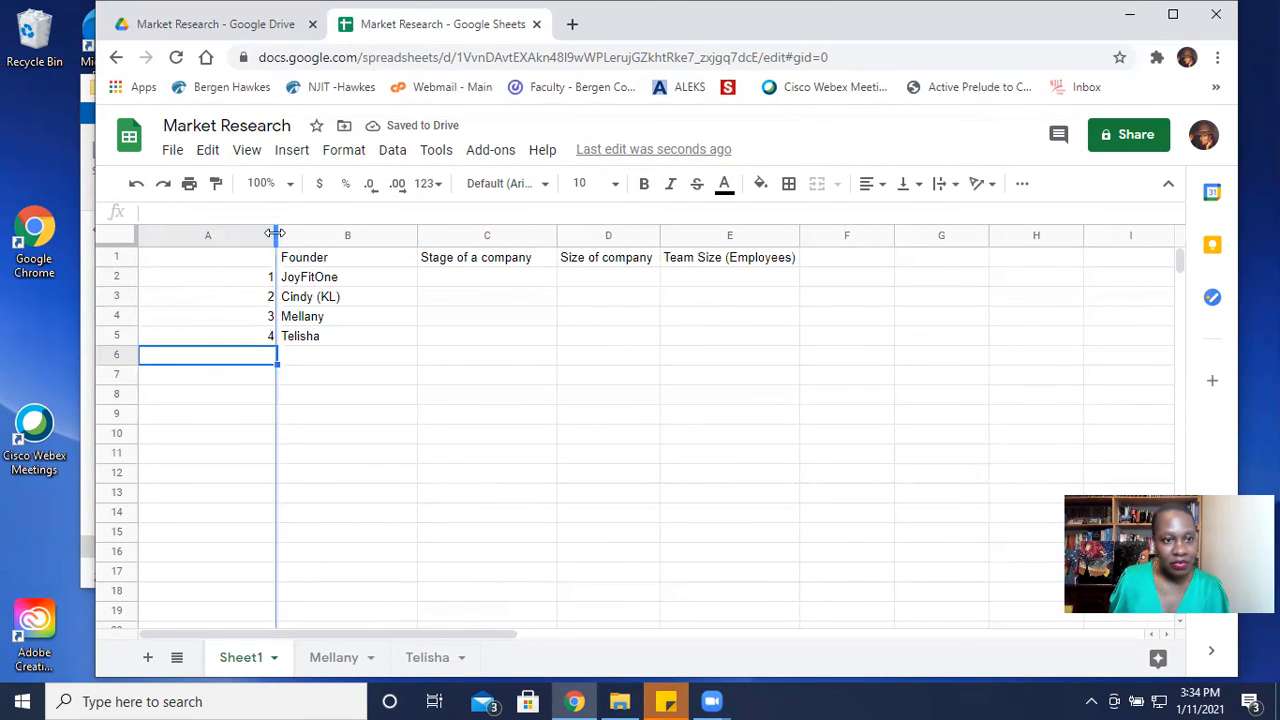
# - Delete the interviewee sheet directly after Sheet1, the one about the wellness podcast
pyautogui.click(312, 667)
pyautogui.rightClick(314, 668)
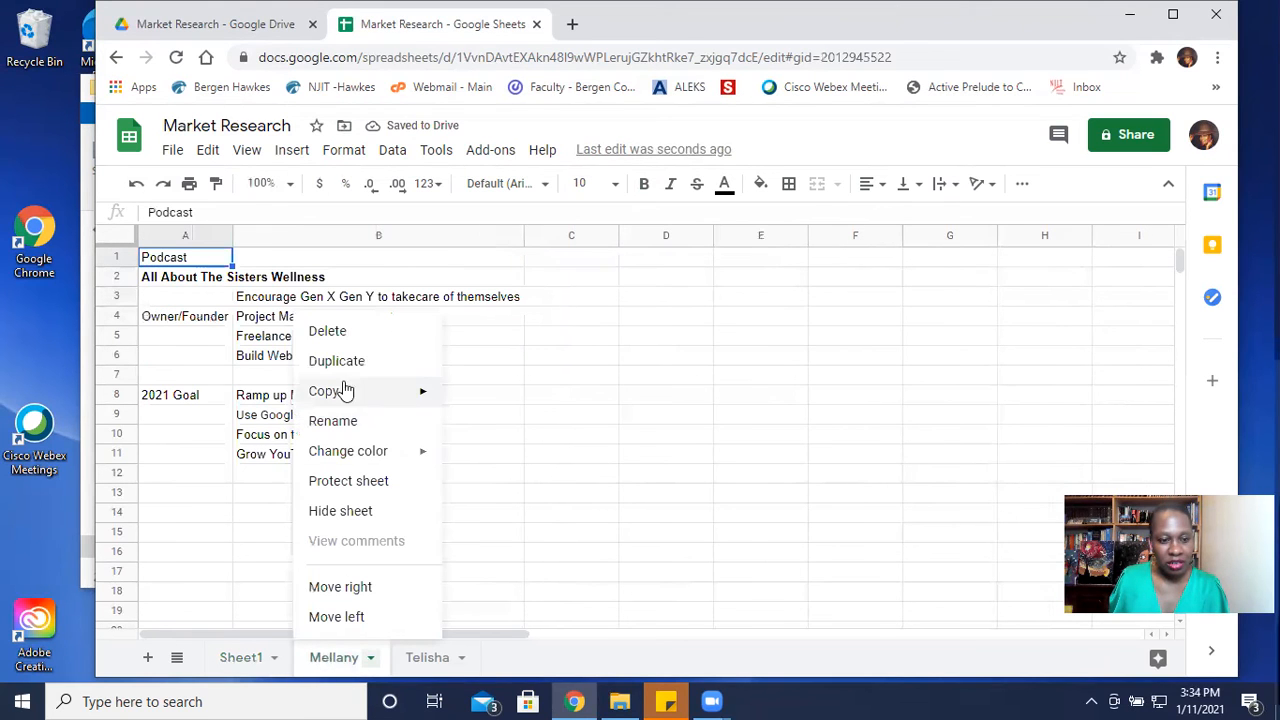
pyautogui.click(330, 331)
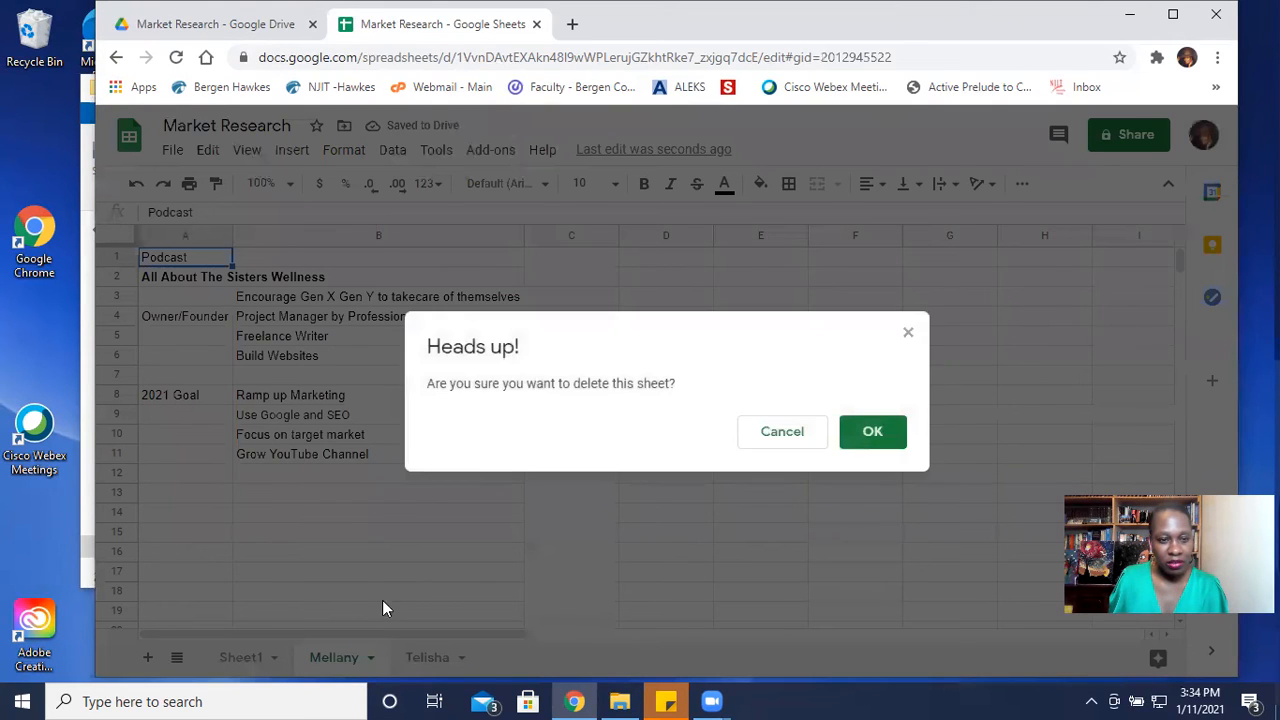
pyautogui.click(871, 433)
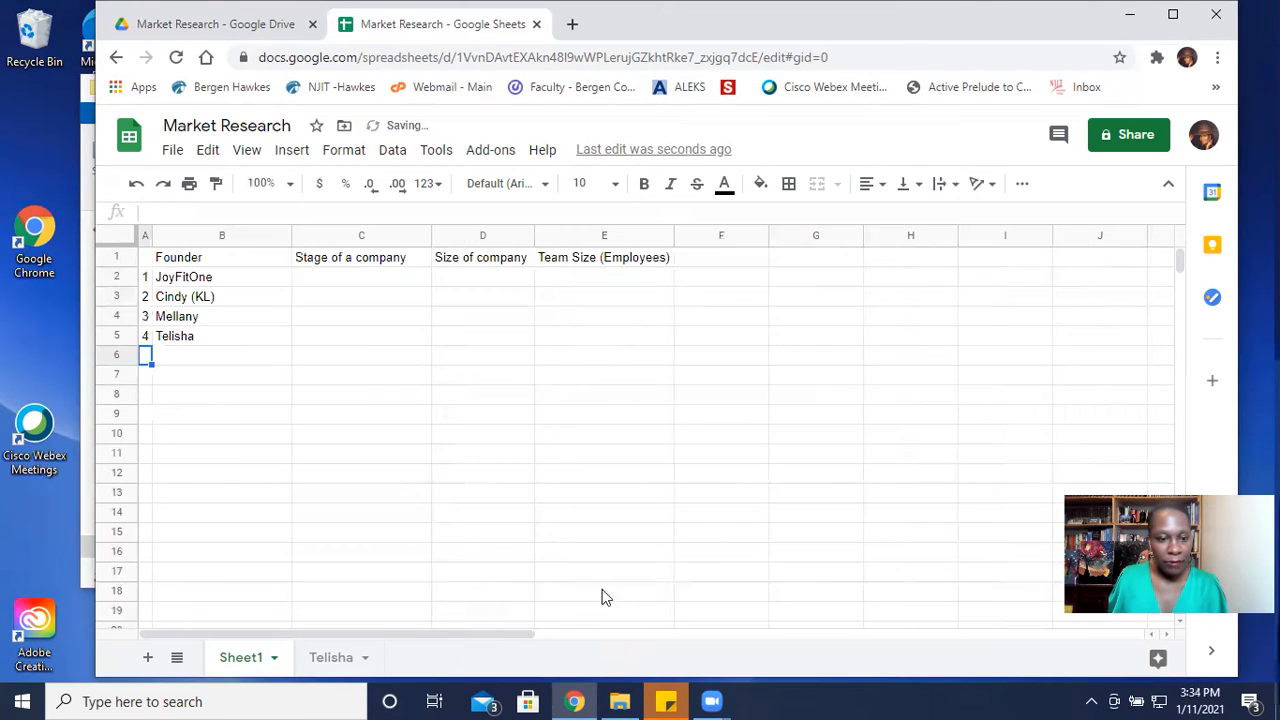
# - Delete the remaining interviewee sheet, the one about the founder of NAABA
pyautogui.click(322, 662)
pyautogui.rightClick(324, 664)
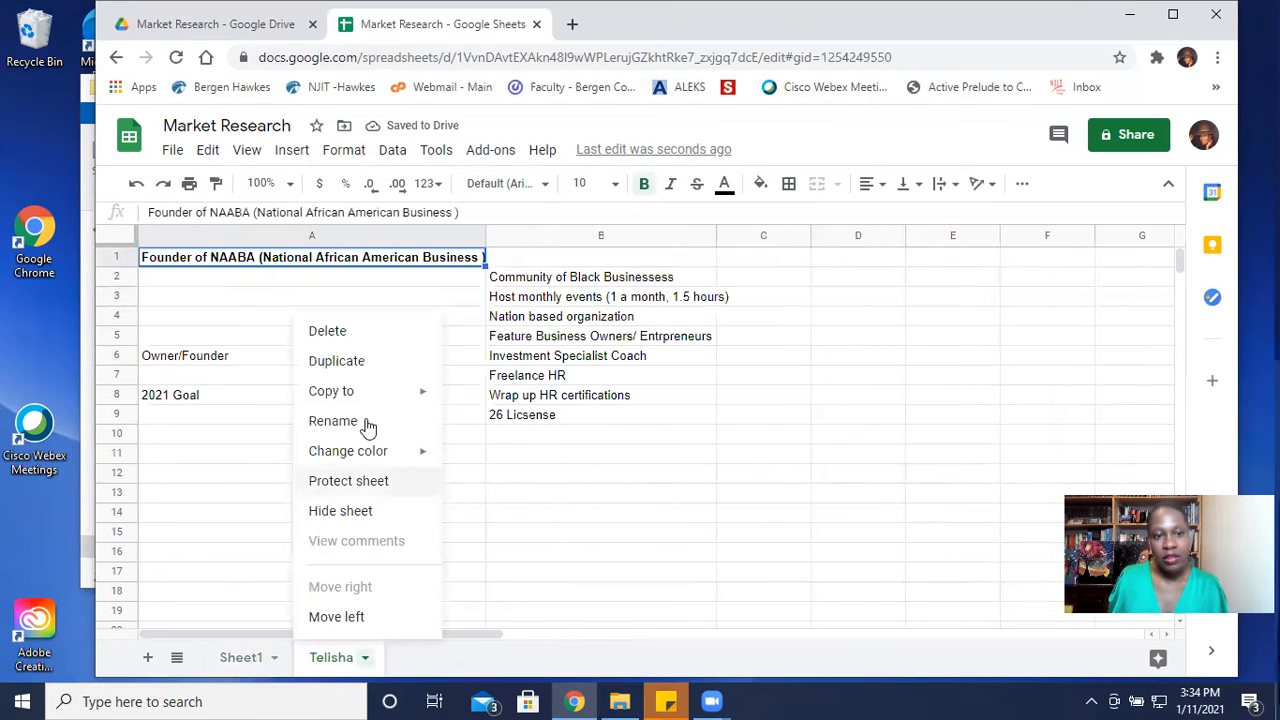
pyautogui.click(346, 337)
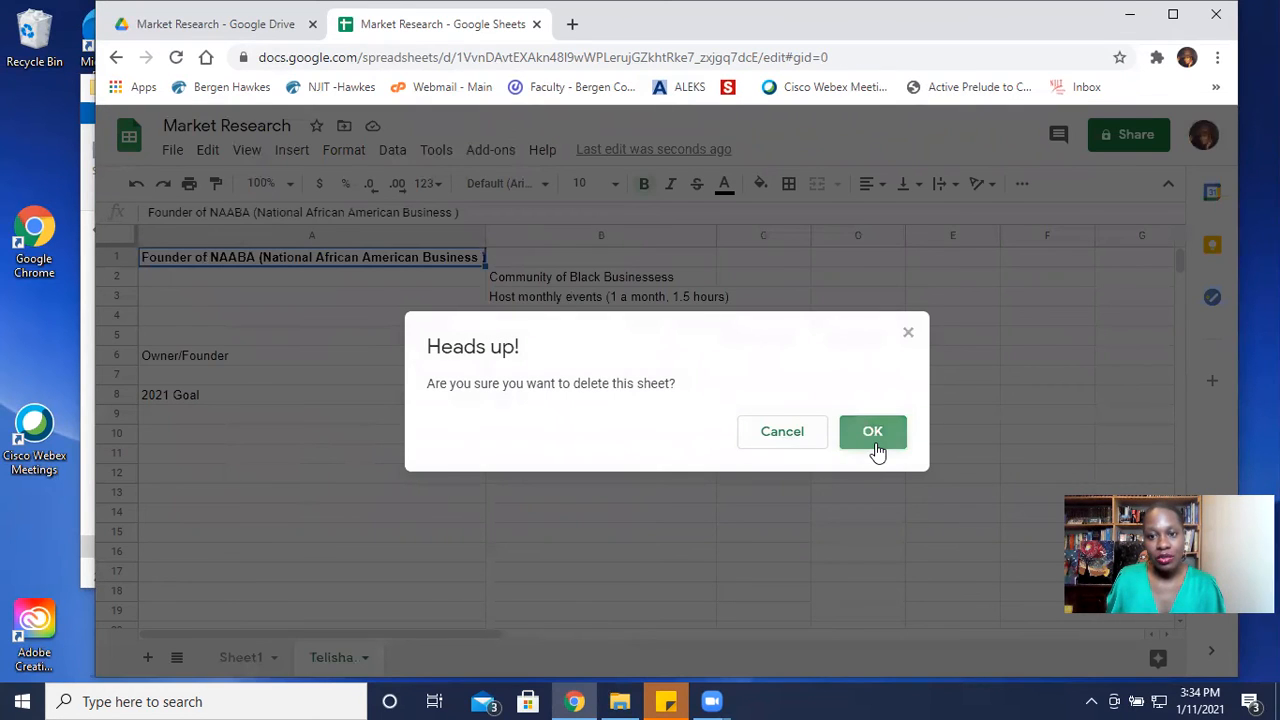
pyautogui.click(874, 440)
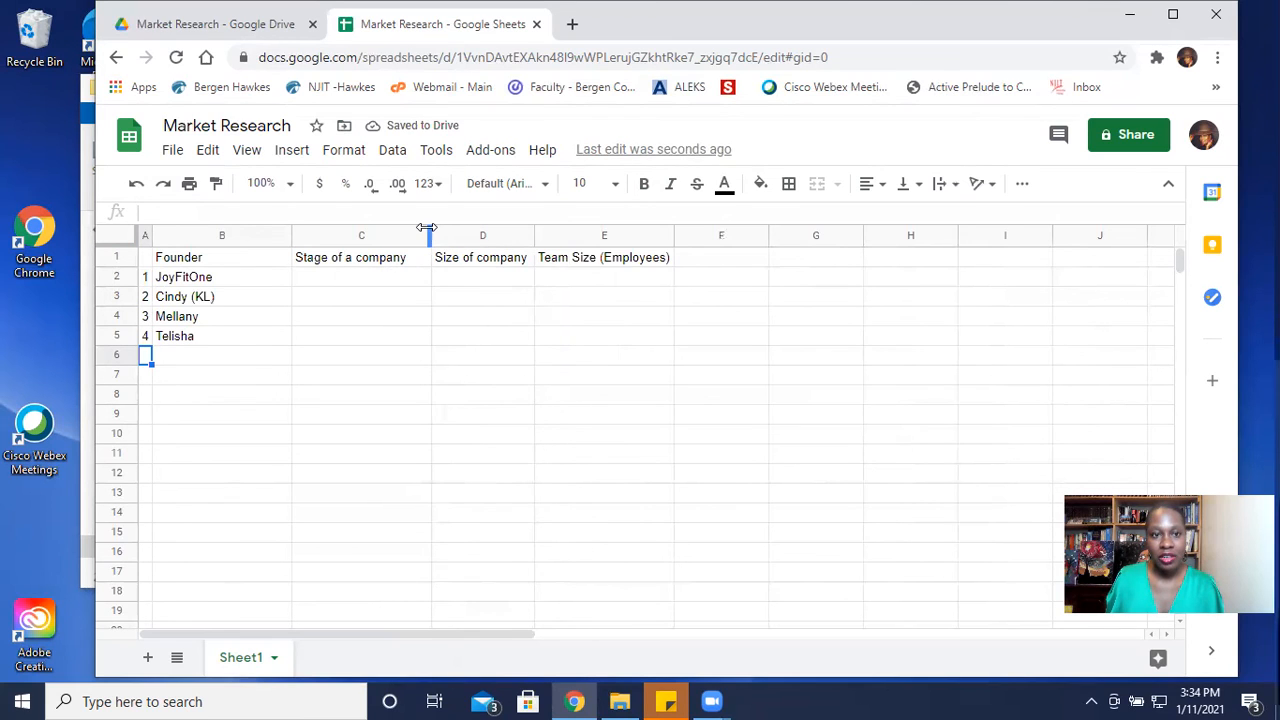
# - Narrow the Stage of a company column to its header text and add the header Painpoints in F1
pyautogui.moveTo(429, 235); pyautogui.dragTo(410, 235)
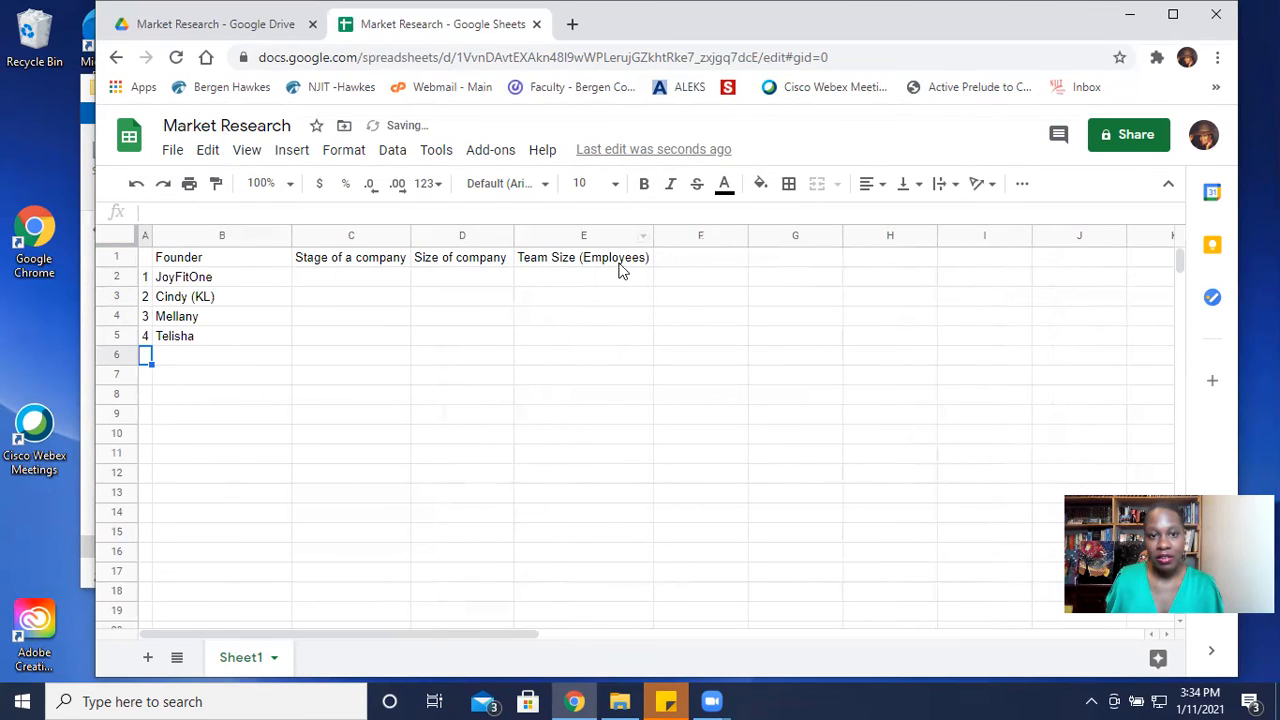
pyautogui.click(688, 261)
pyautogui.write('Plan')
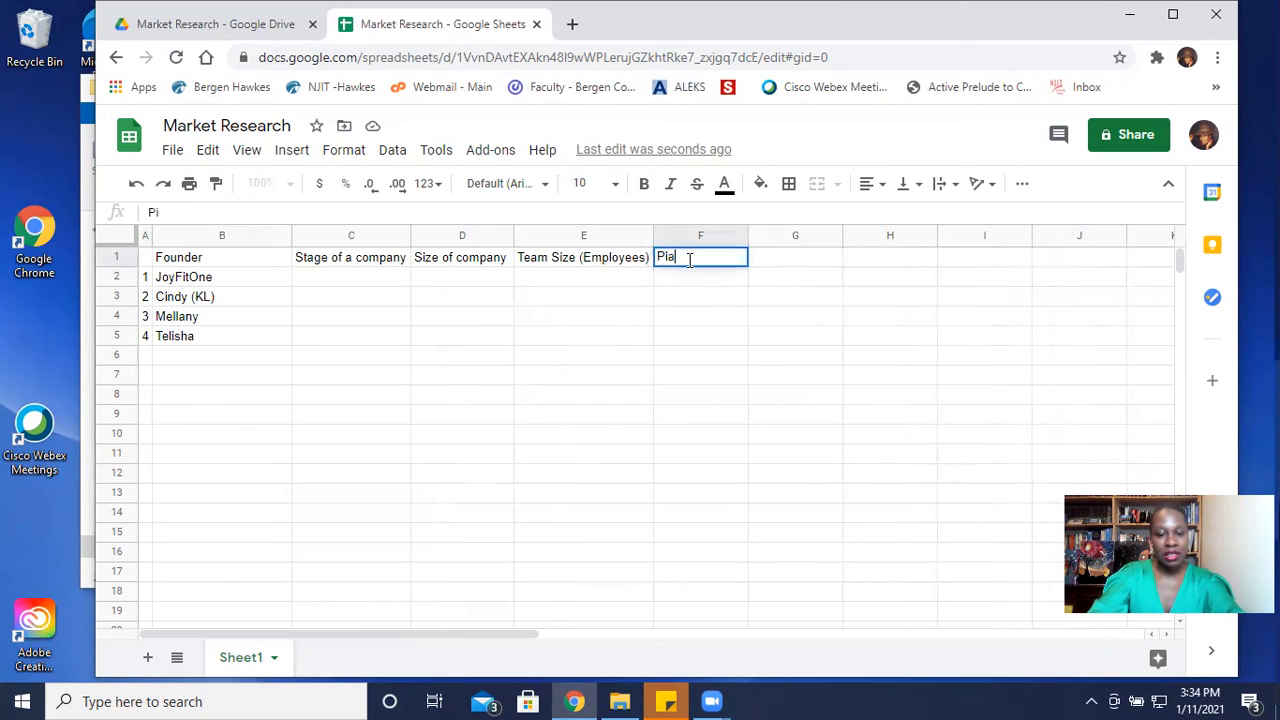
pyautogui.press('BackSpace')
pyautogui.press('BackSpace')
pyautogui.press('BackSpace')
pyautogui.press('BackSpace')
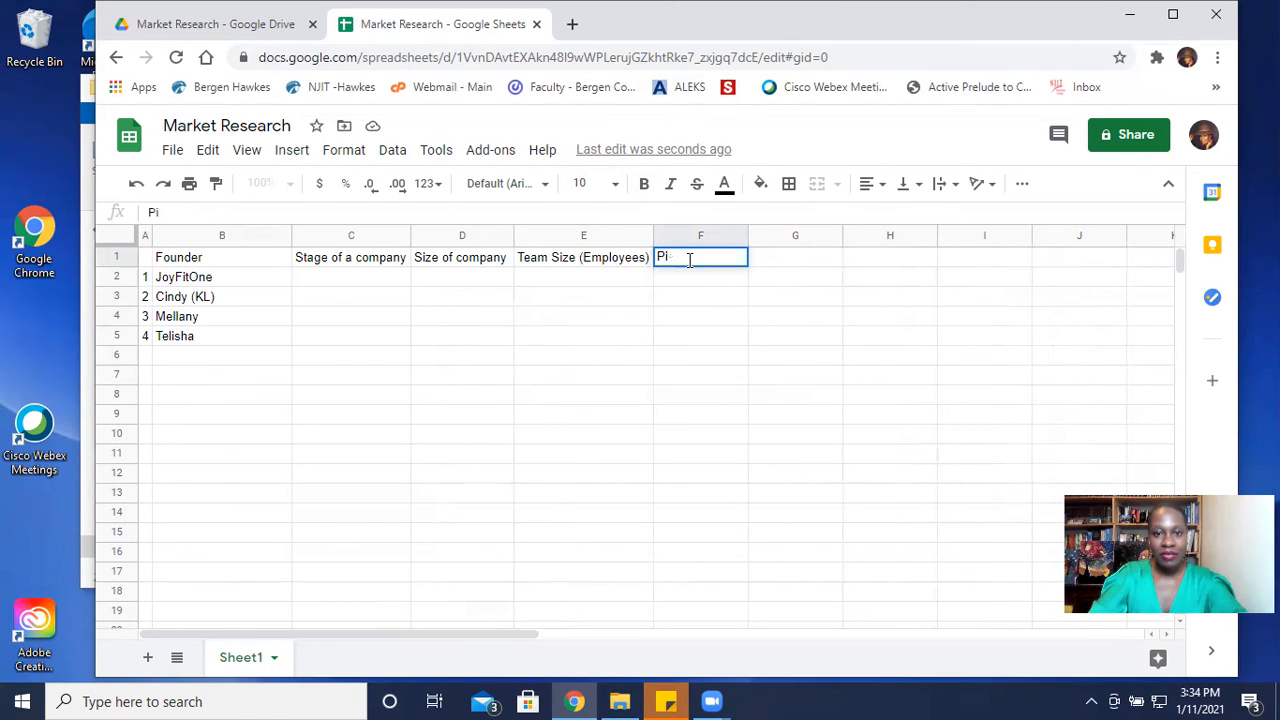
pyautogui.write('Pain')
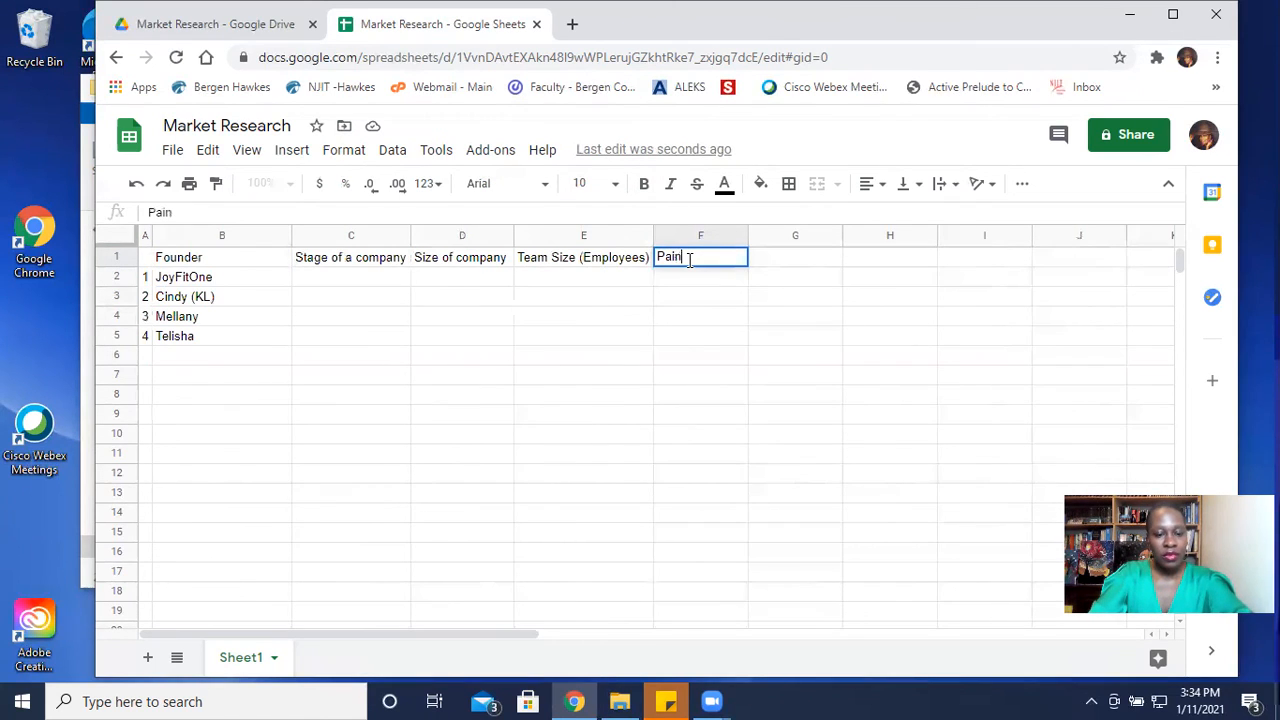
pyautogui.write('points')
pyautogui.press('Tab')
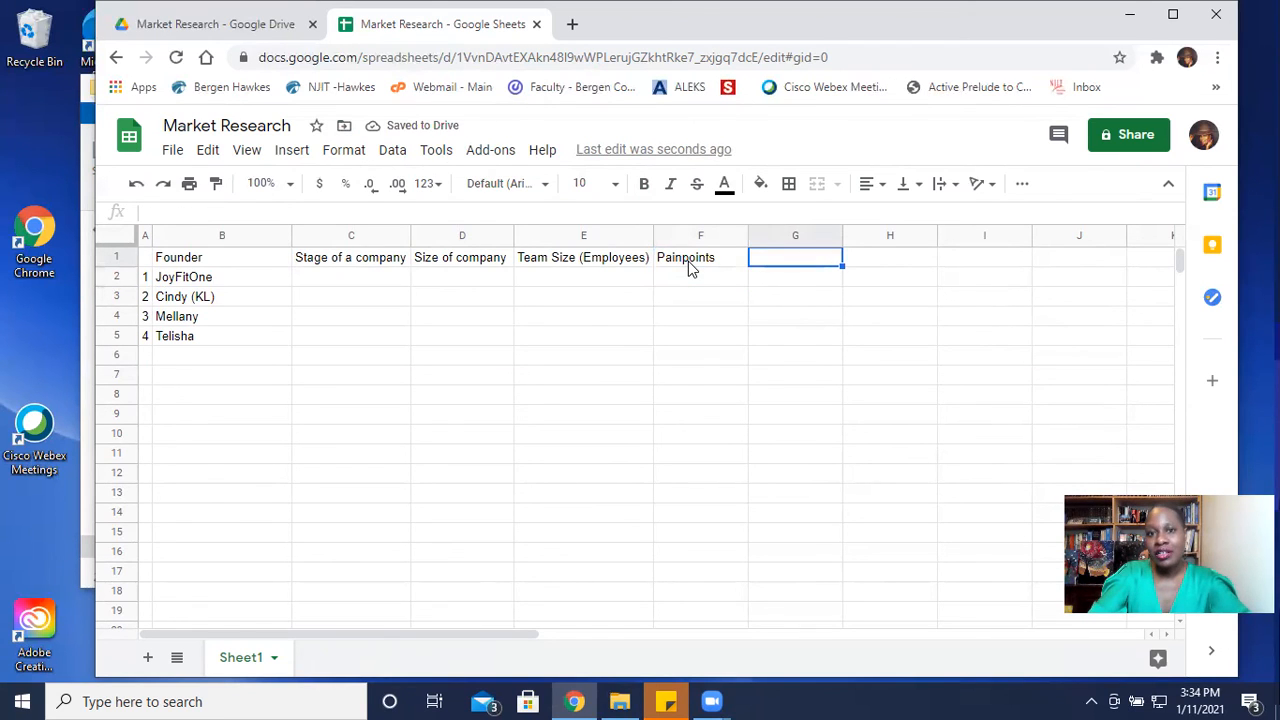
# - Add the column header Alignment (Y/N) in G1
pyautogui.write('Y/N')
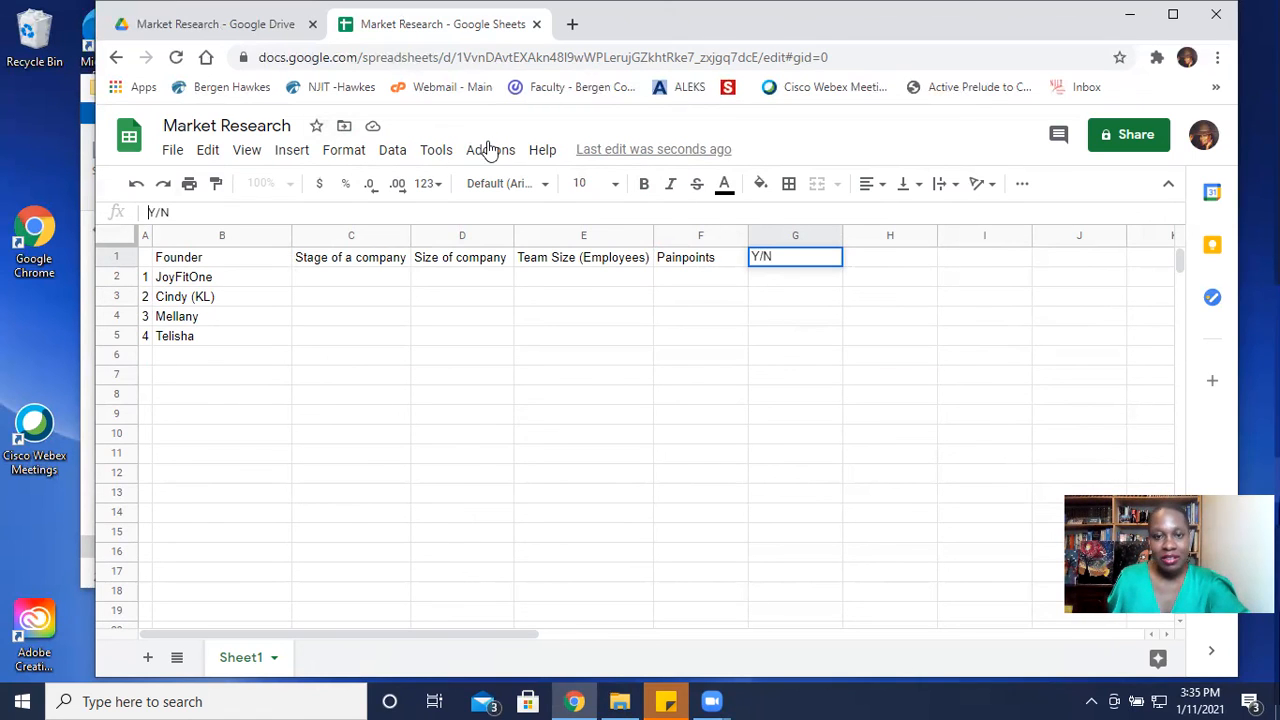
pyautogui.write('Y/N/')
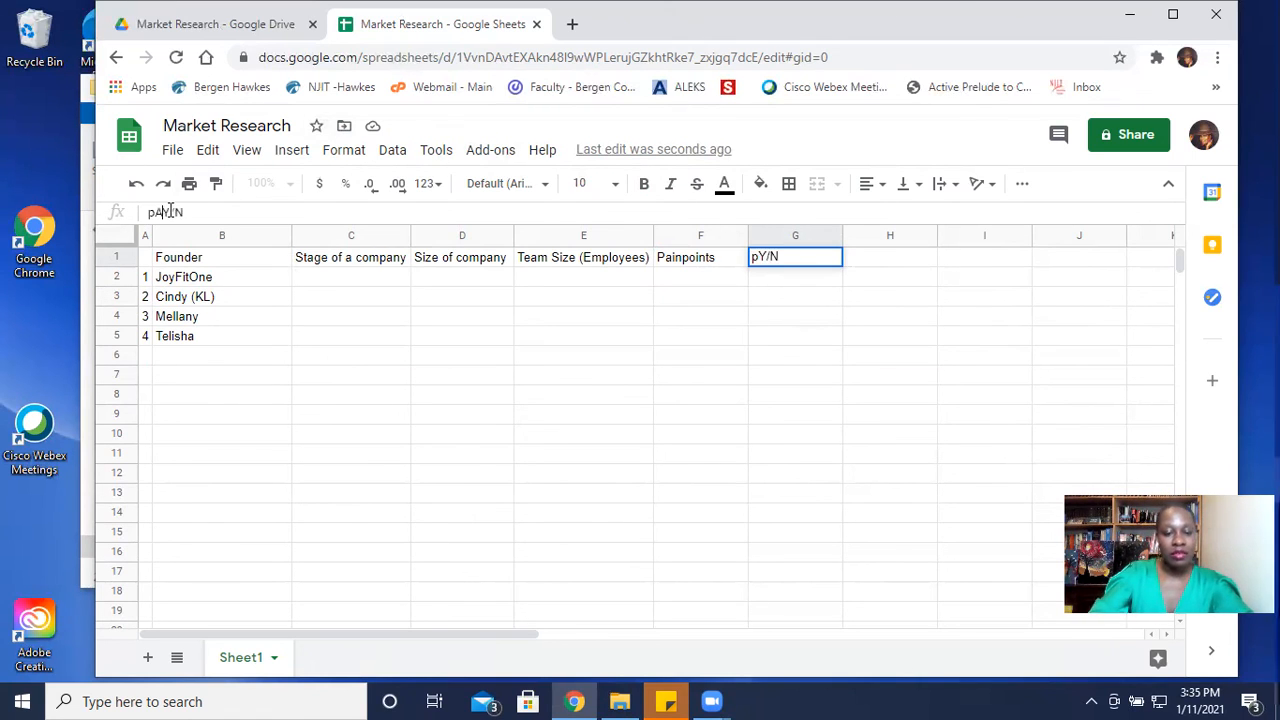
pyautogui.press('BackSpace')
pyautogui.press('BackSpace')
pyautogui.press('BackSpace')
pyautogui.press('BackSpace')
pyautogui.write('Alignment')
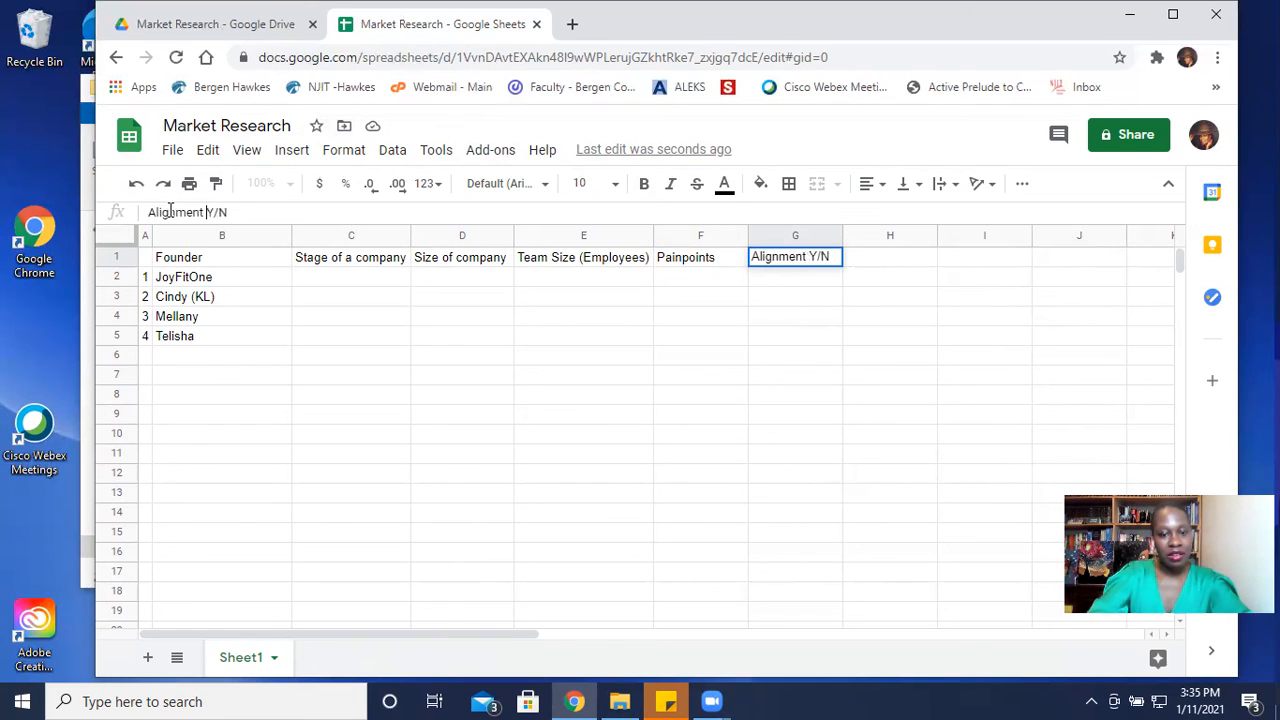
pyautogui.write(' (')
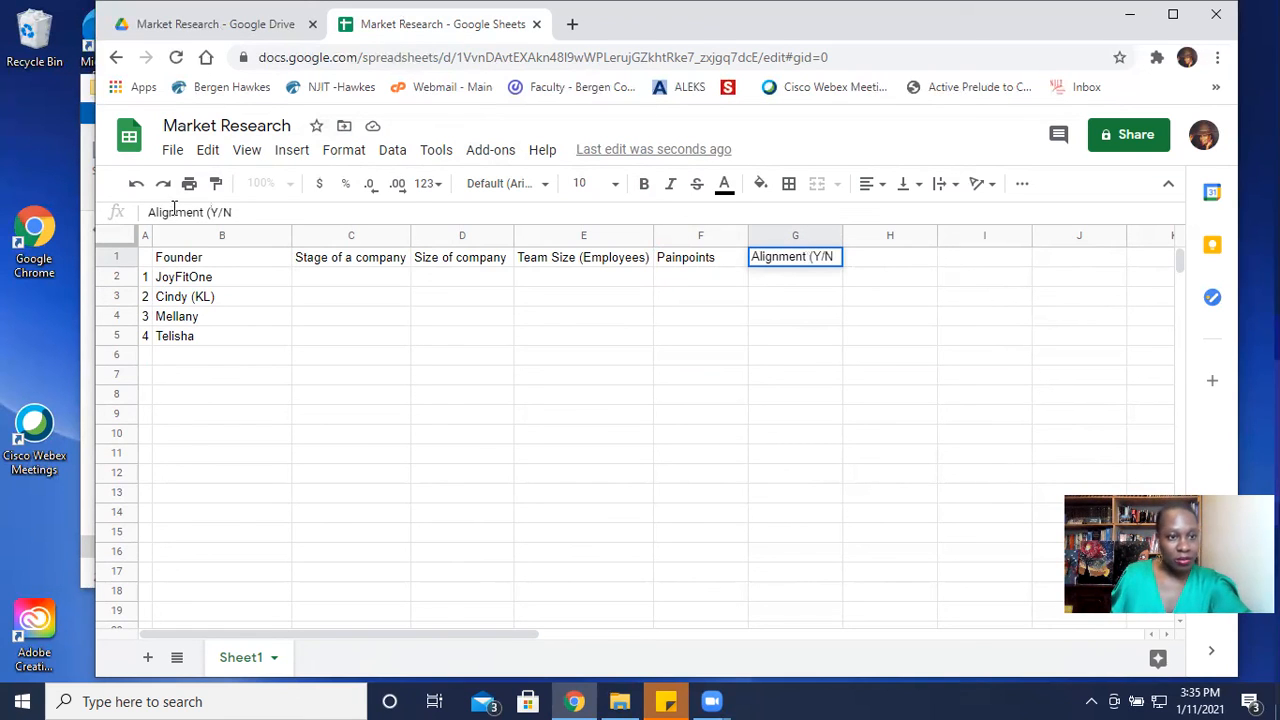
pyautogui.click(236, 212)
pyautogui.write(')')
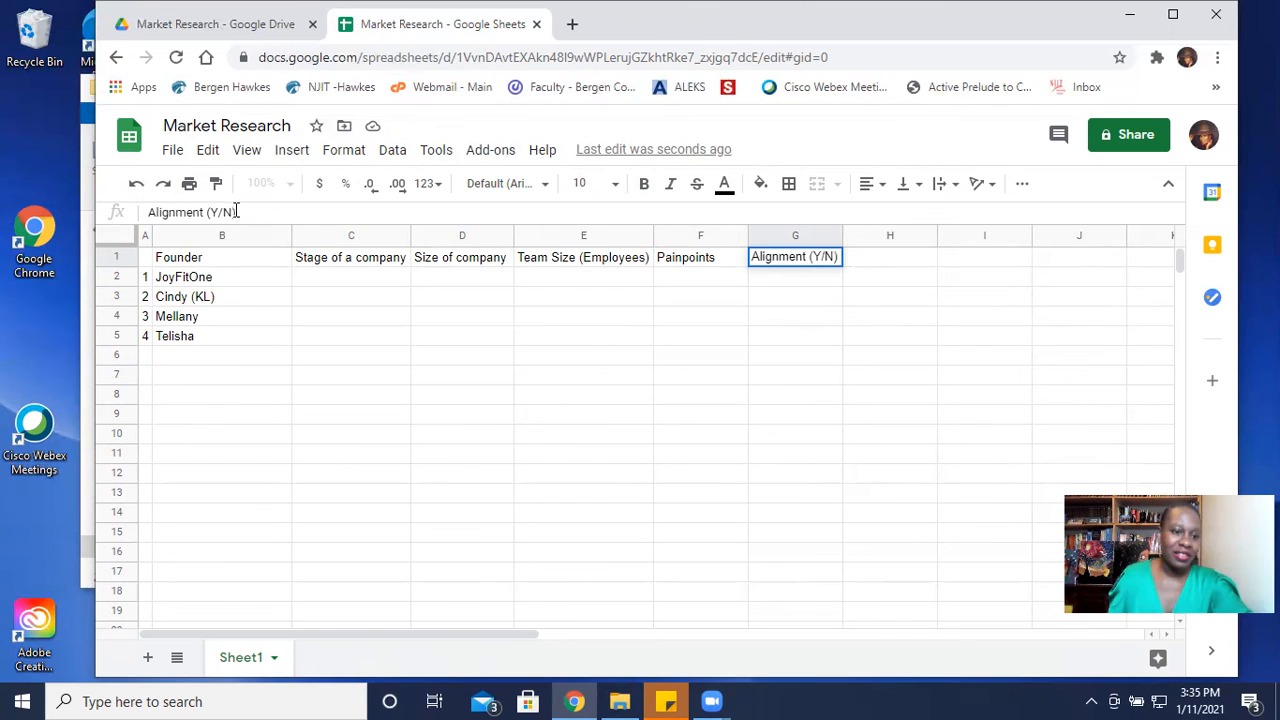
pyautogui.click(557, 385)
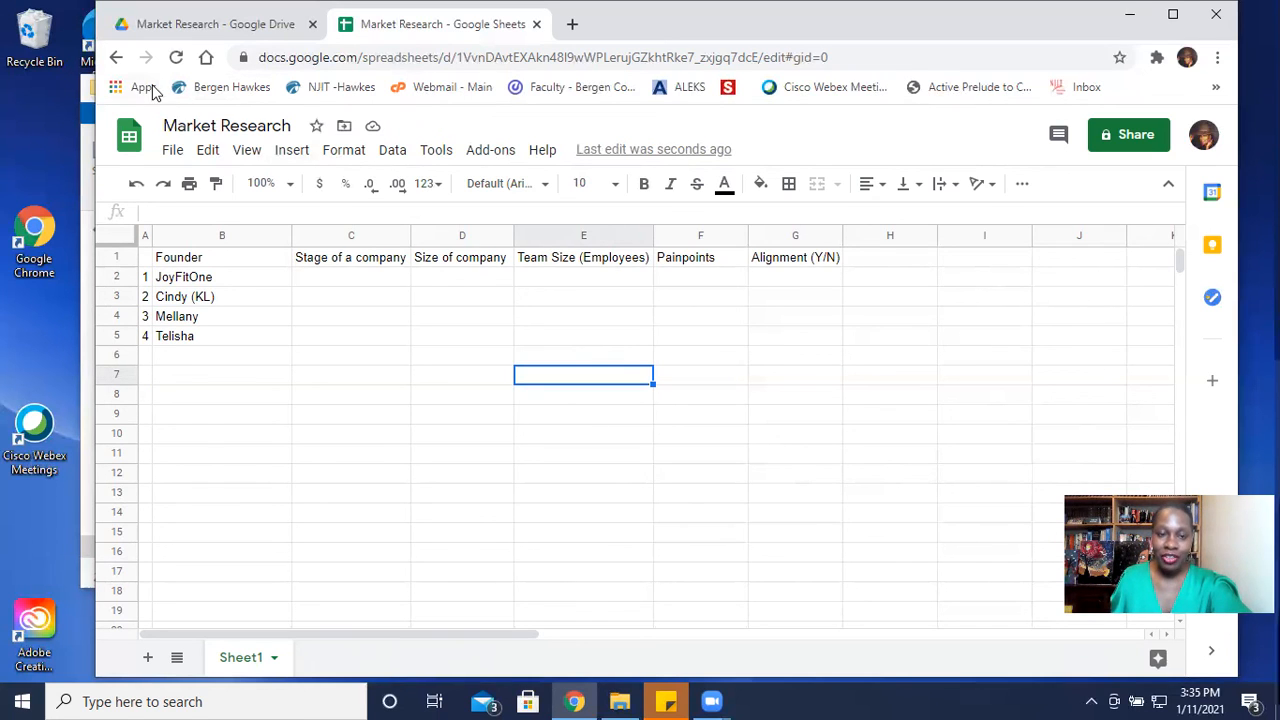
# - Fit the Founder column's width to its contents
pyautogui.scroll(-2, 300, 270)
pyautogui.scroll(2, 298, 262)
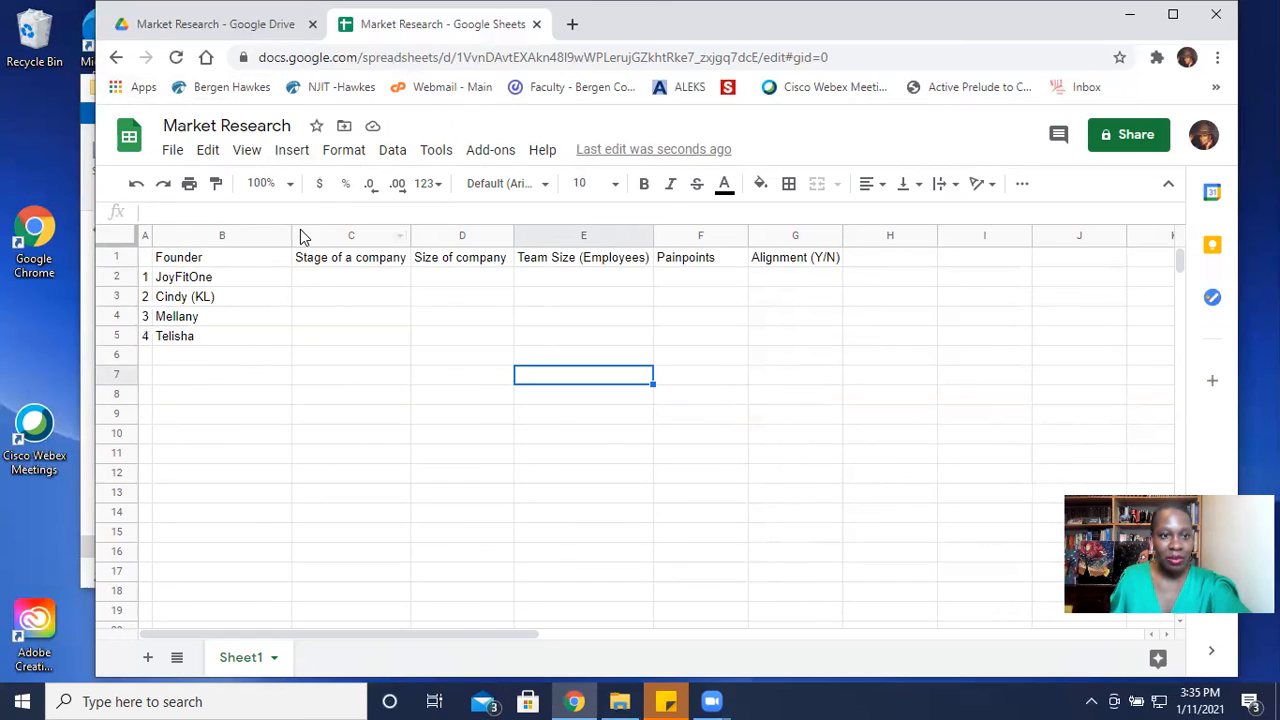
pyautogui.doubleClick(290, 234)
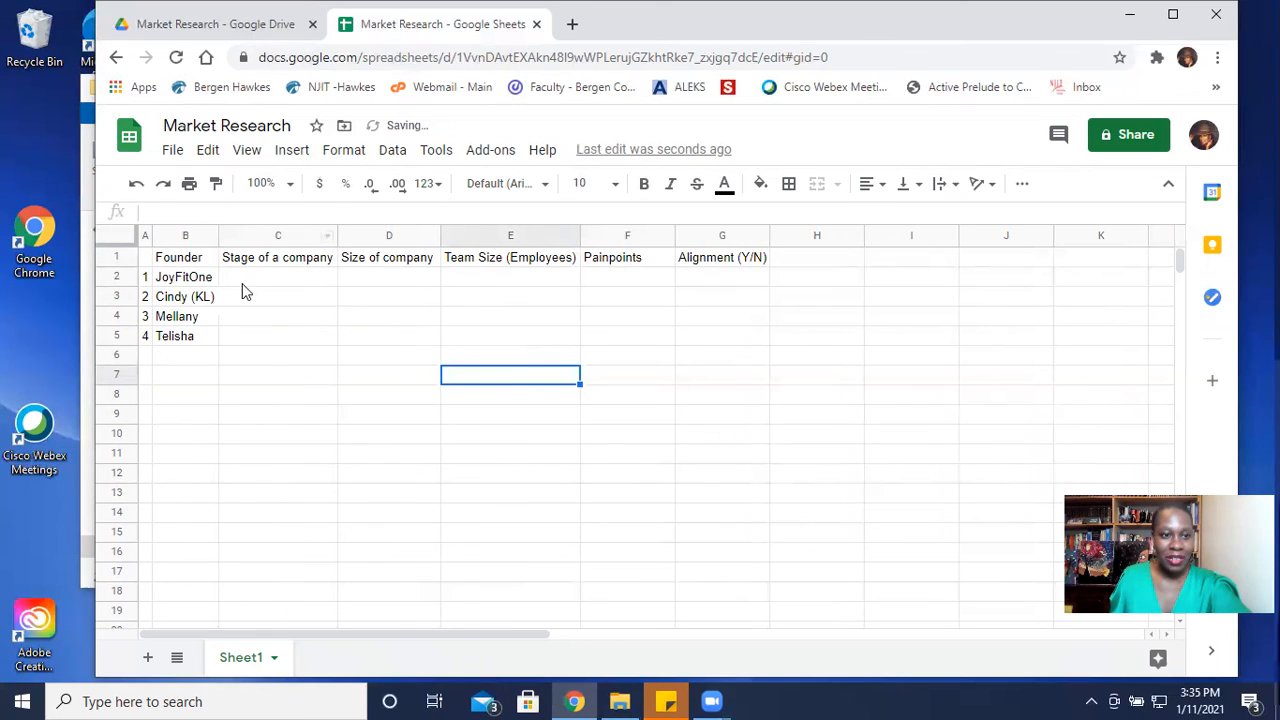